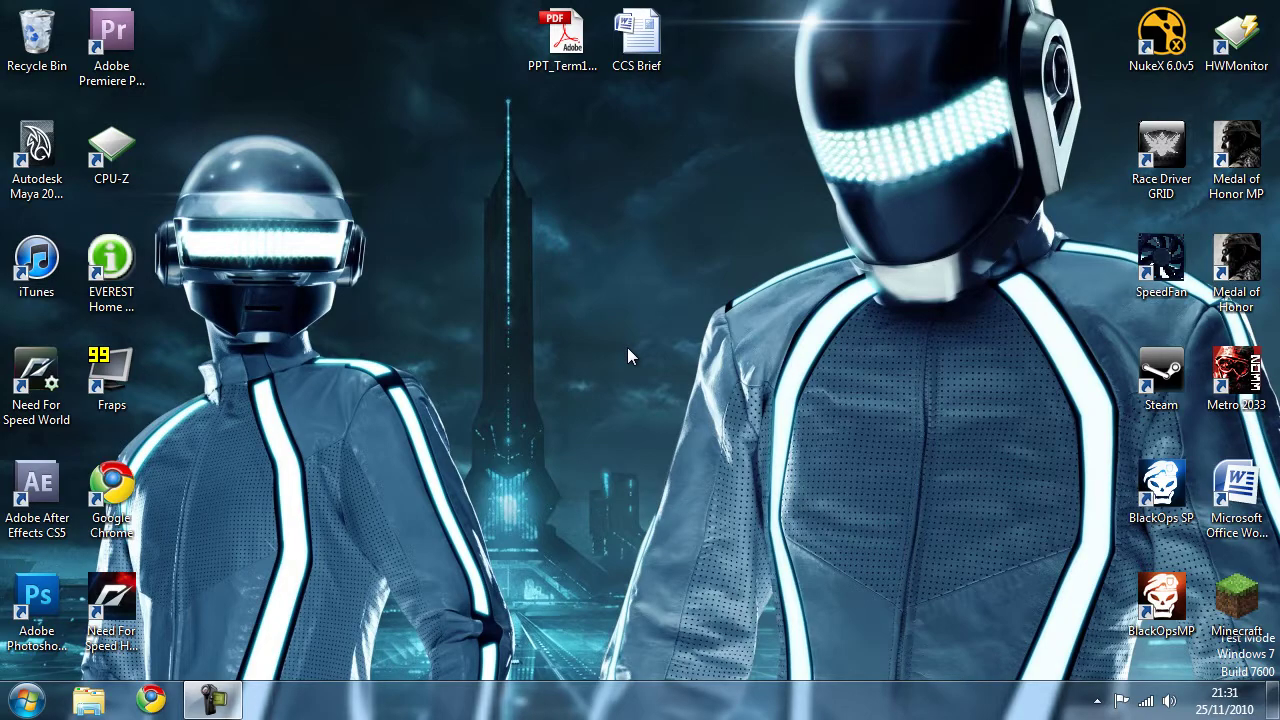
# Step: Launch Premiere Pro and create project 'squirrels' with an HDV 720p30 Sequence 01
pyautogui.click(124, 33)
pyautogui.doubleClick(124, 33)
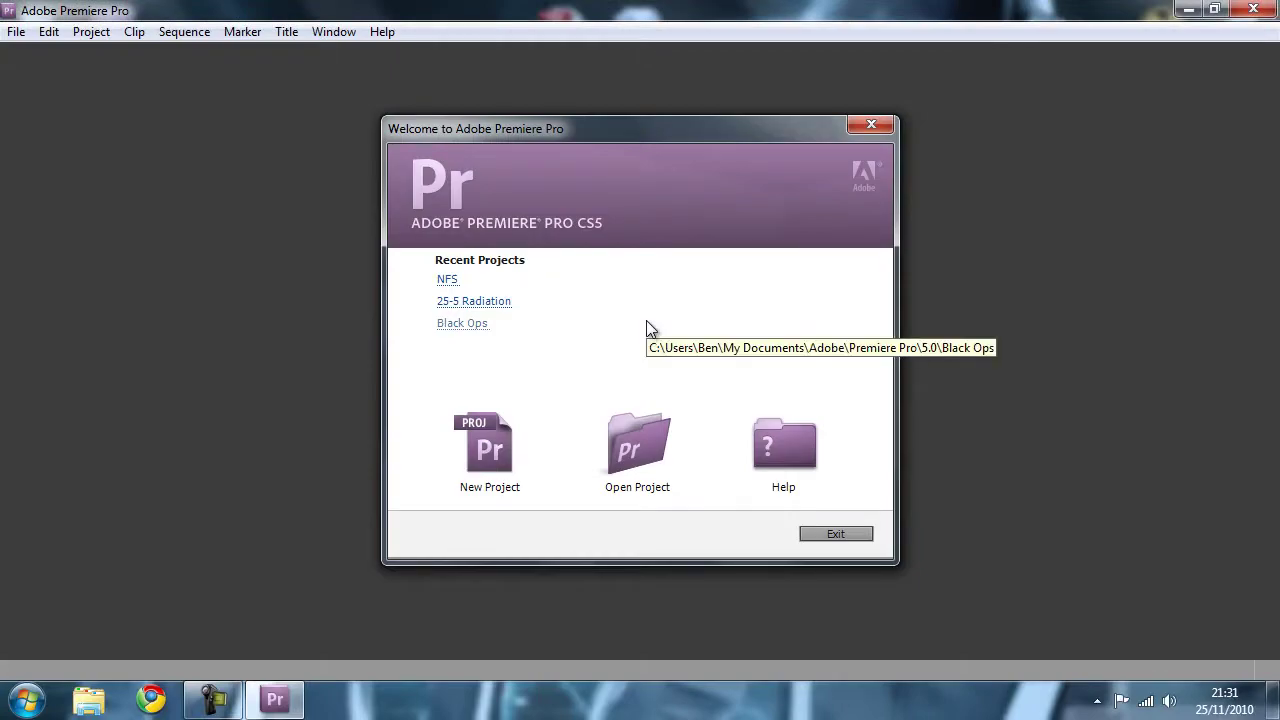
pyautogui.click(497, 427)
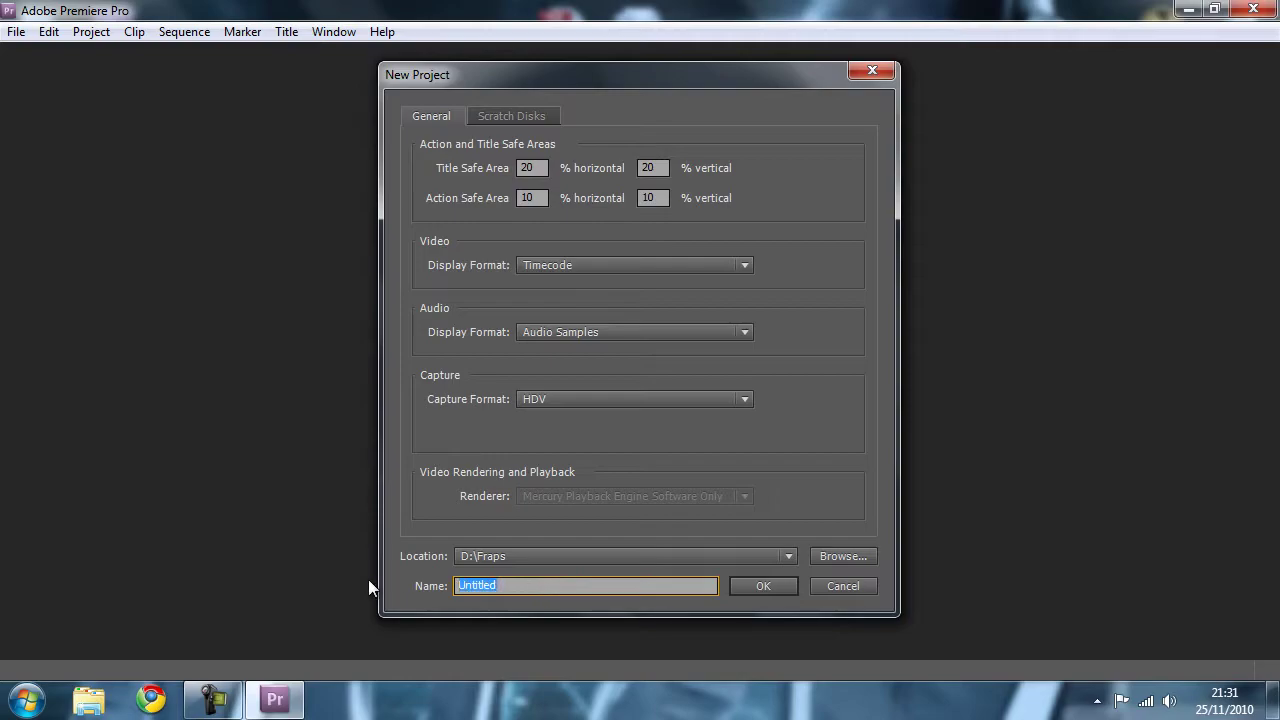
pyautogui.write('squirrels')
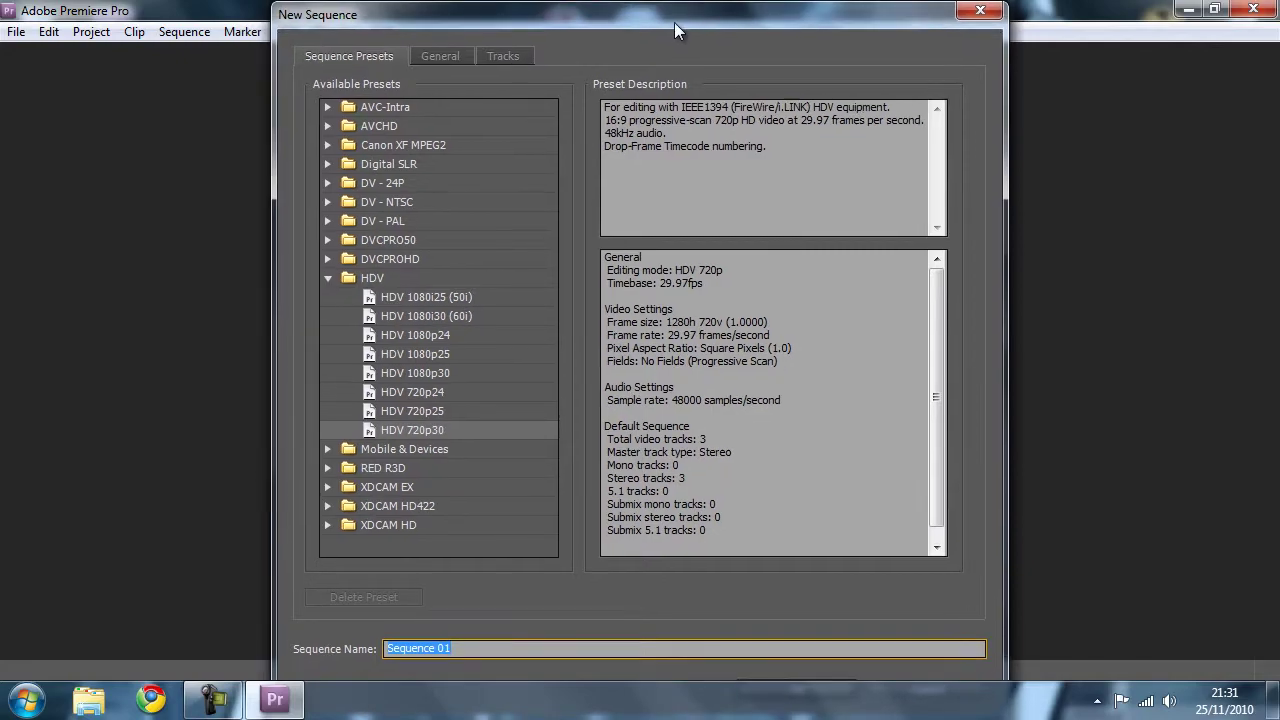
pyautogui.click(762, 681)
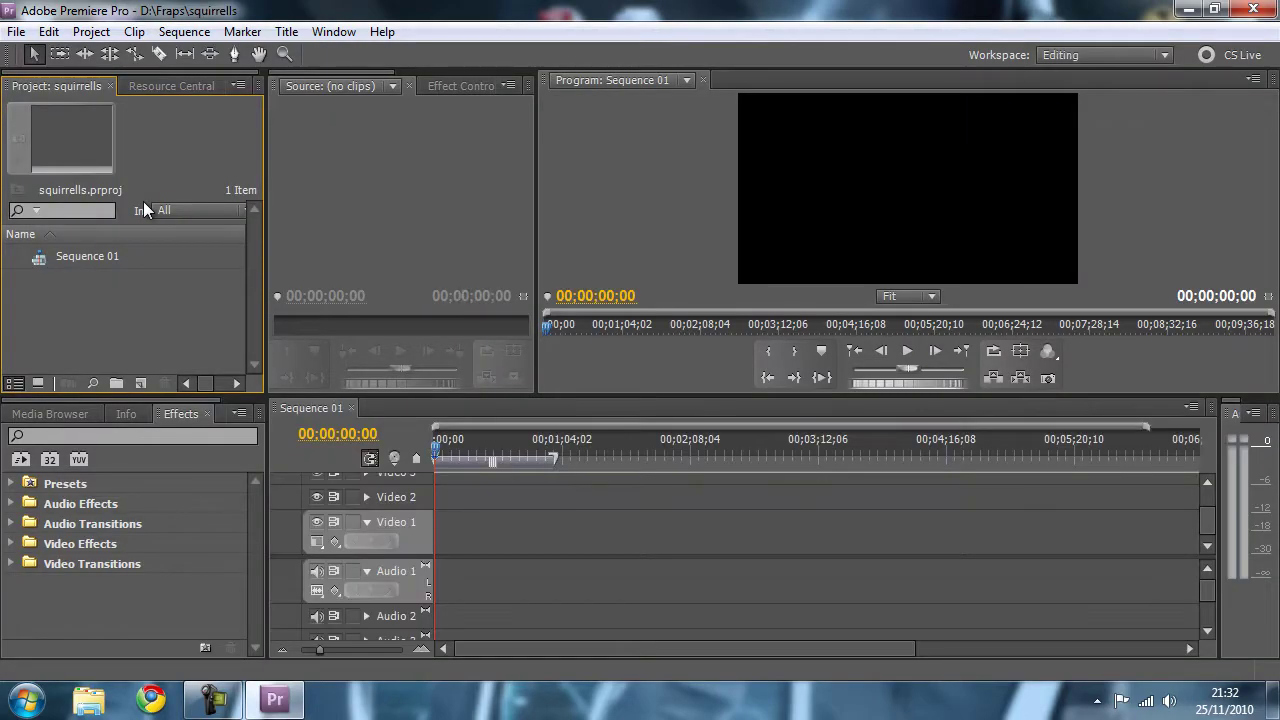
# Step: Import the 800x600pass and 12FPS videos into the project
pyautogui.click(16, 33)
pyautogui.click(240, 420)
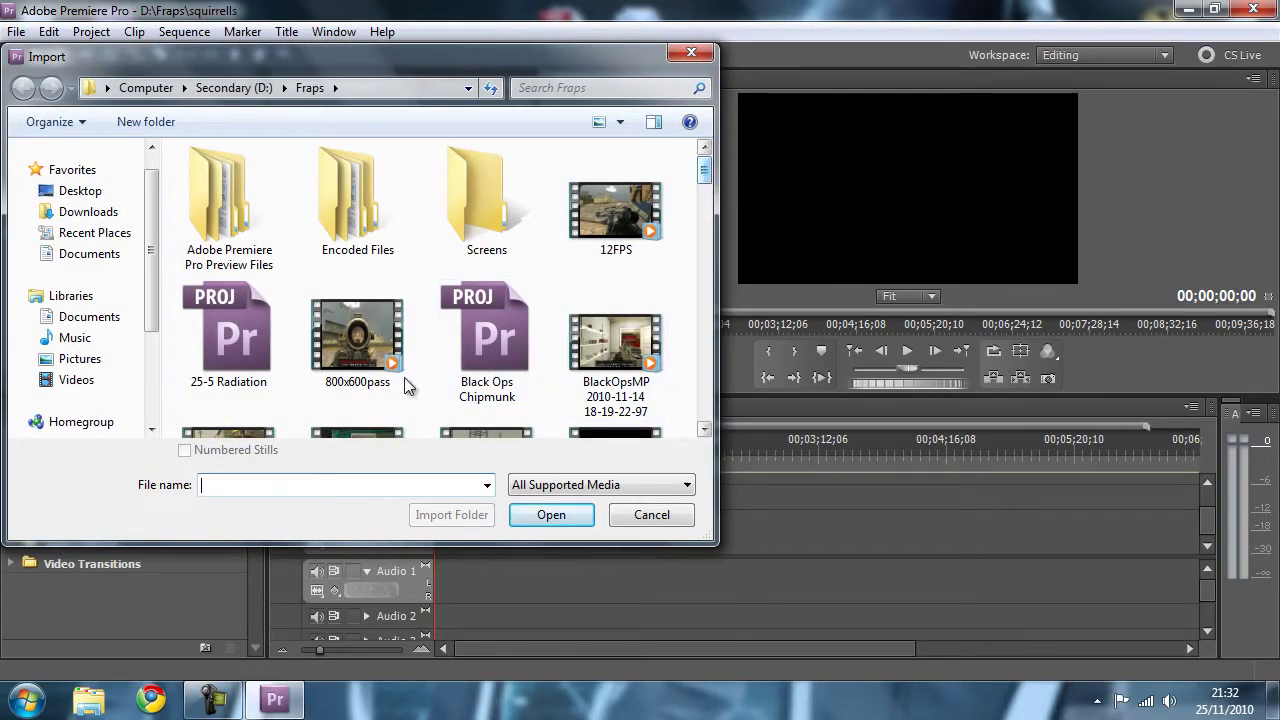
pyautogui.click(362, 333)
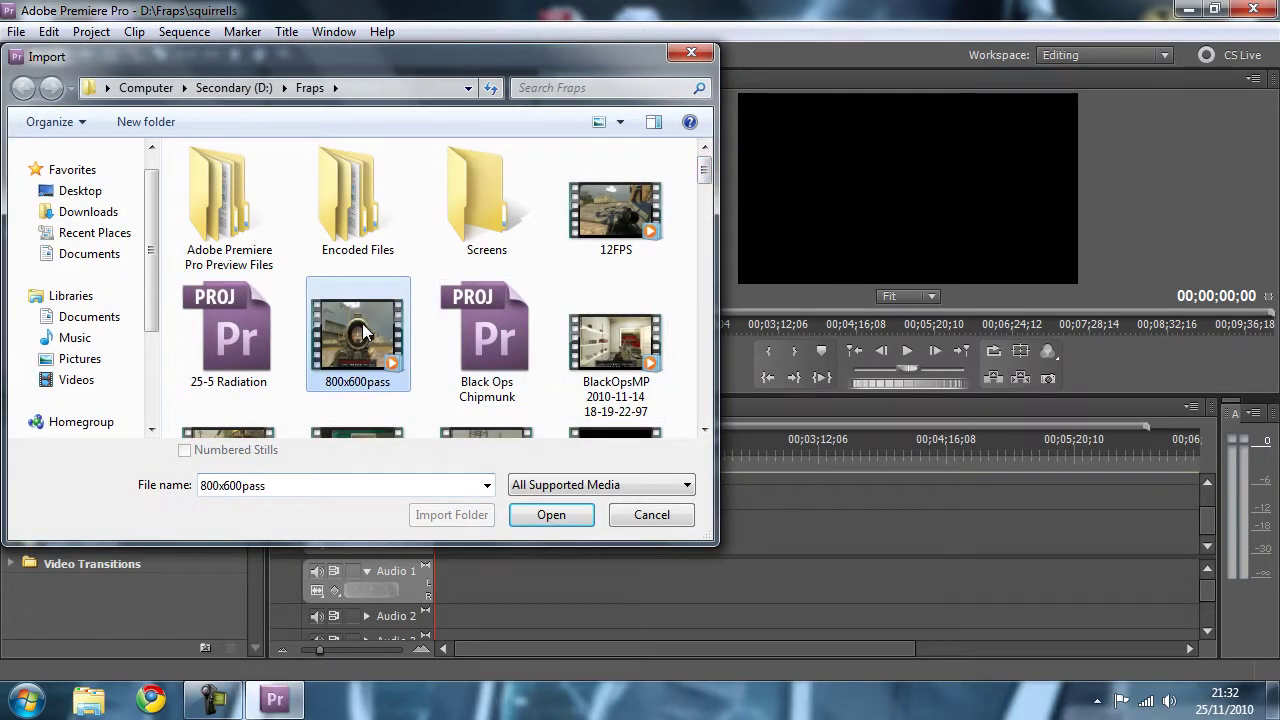
pyautogui.keyDown('ctrl'); pyautogui.click(620, 208); pyautogui.keyUp('ctrl')
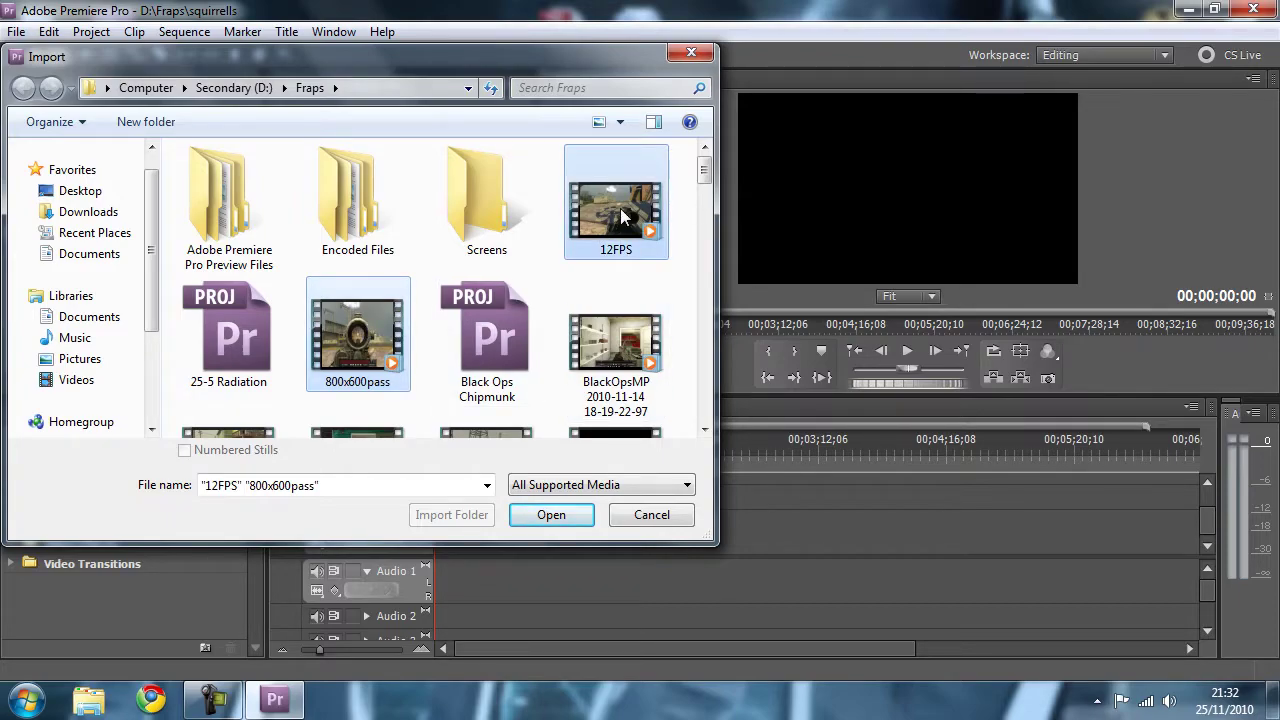
pyautogui.click(561, 515)
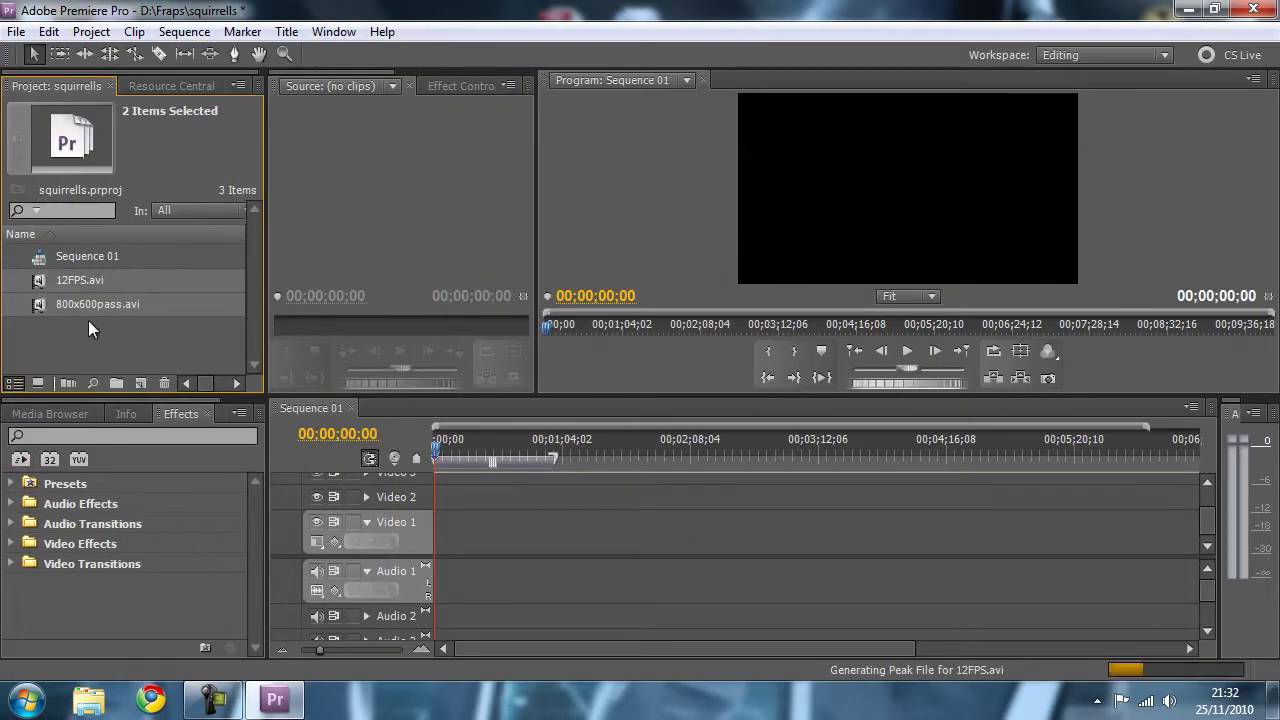
# Step: Place 12FPS.avi at the start of Sequence 01 and preview it
pyautogui.moveTo(76, 279); pyautogui.dragTo(440, 528)
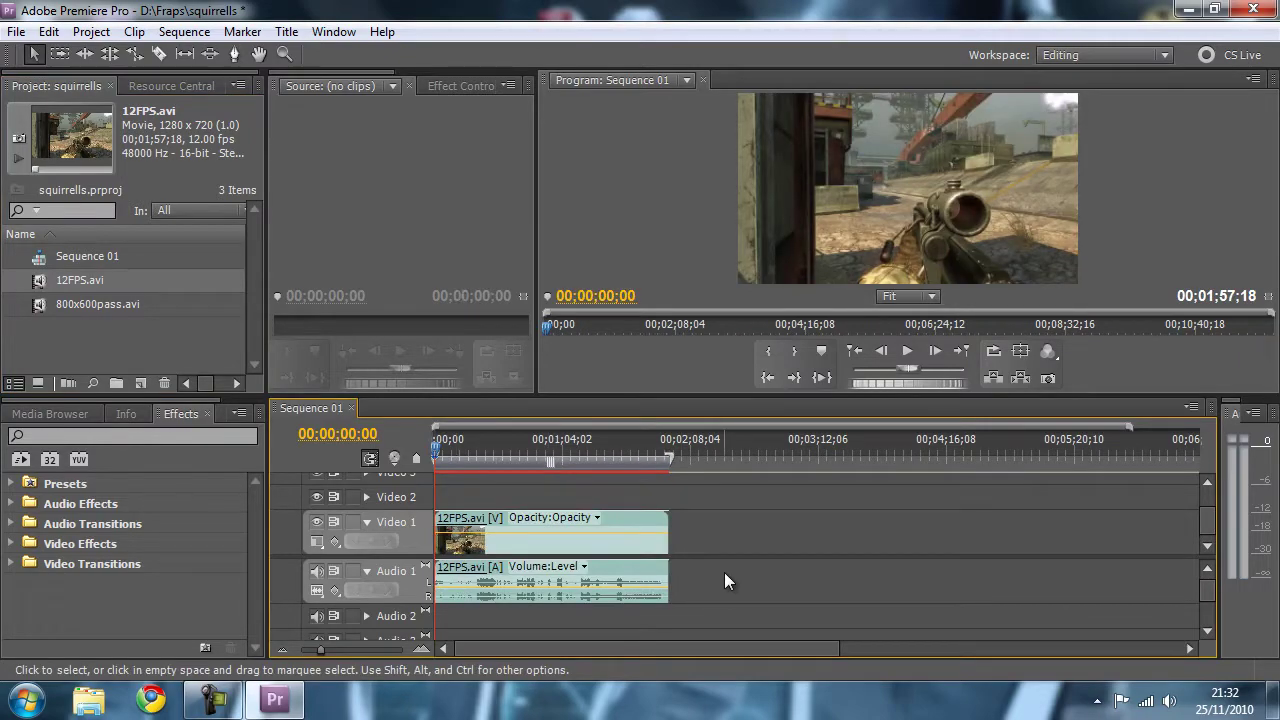
pyautogui.click(907, 352)
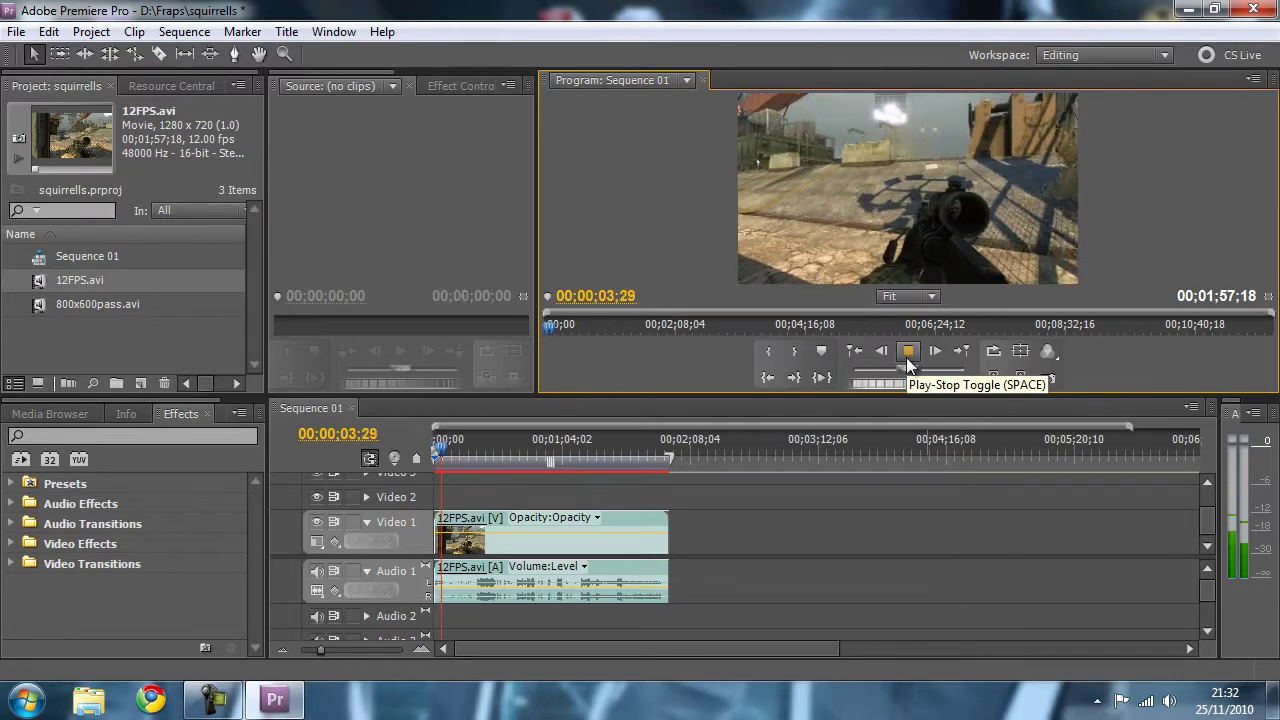
pyautogui.click(906, 357)
pyautogui.click(429, 448)
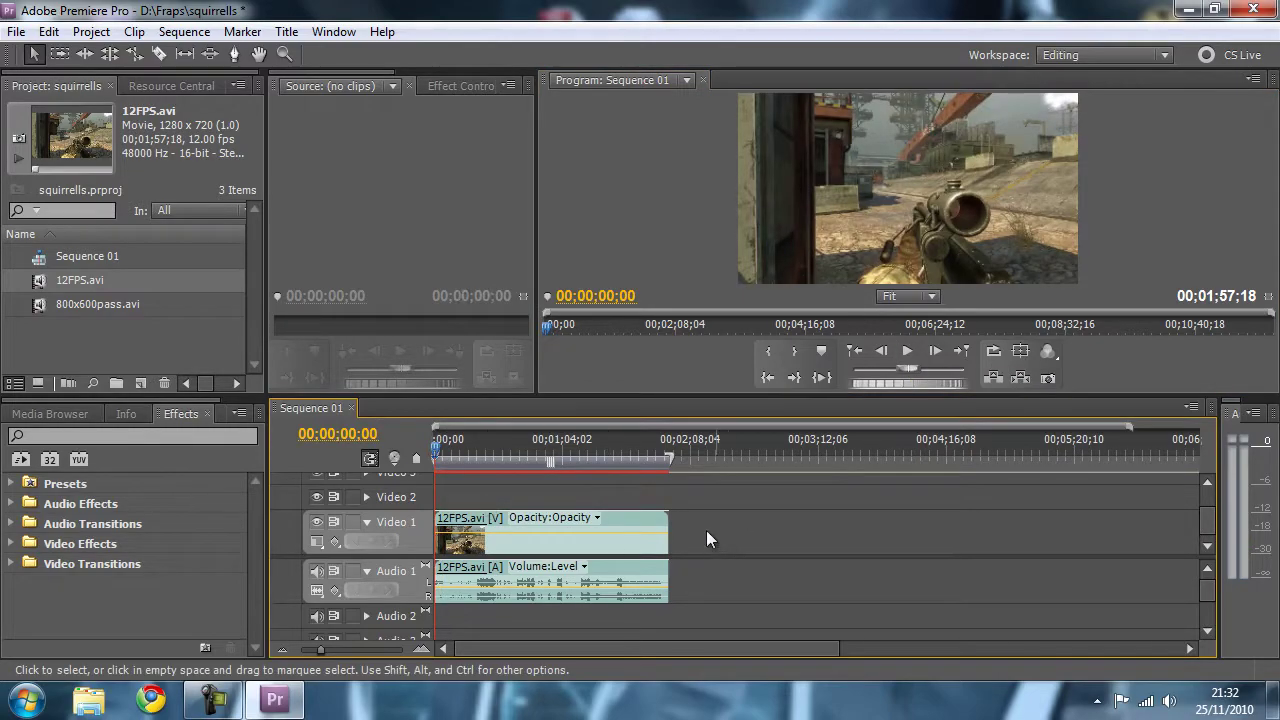
pyautogui.click(560, 520)
pyautogui.click(486, 524)
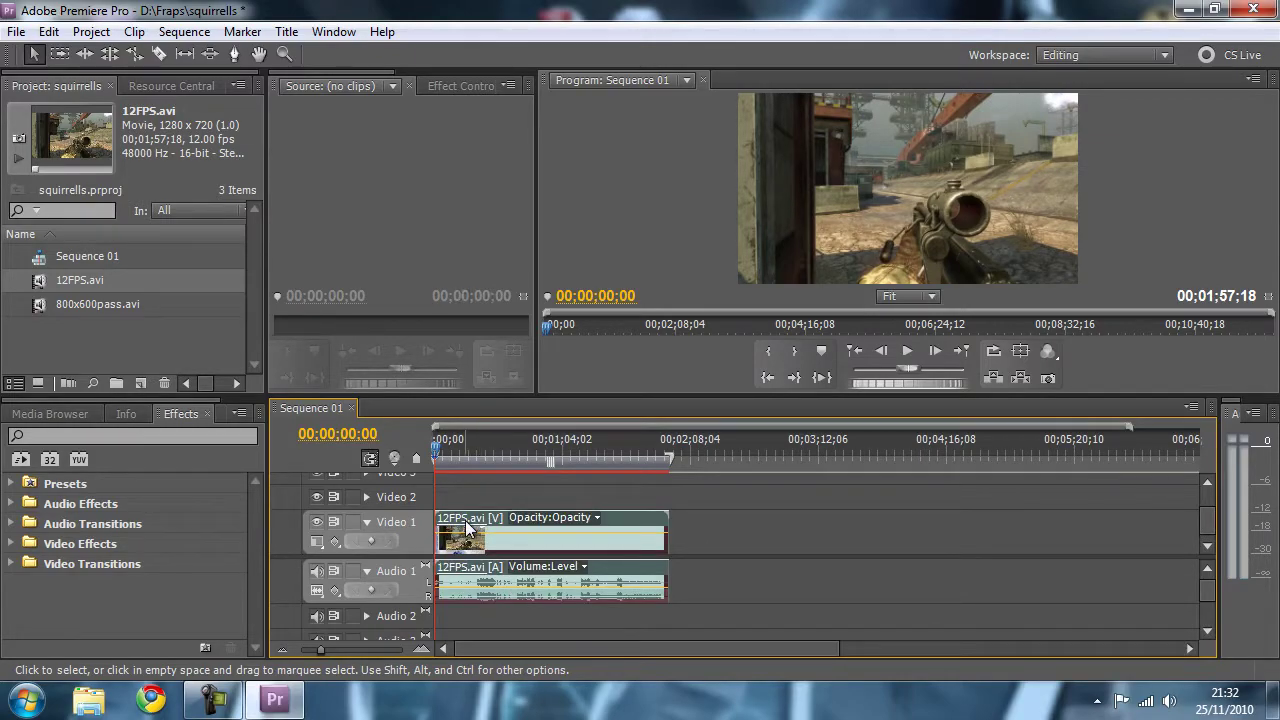
# Step: Set the 12FPS.avi clip's speed to 500%
pyautogui.rightClick(466, 527)
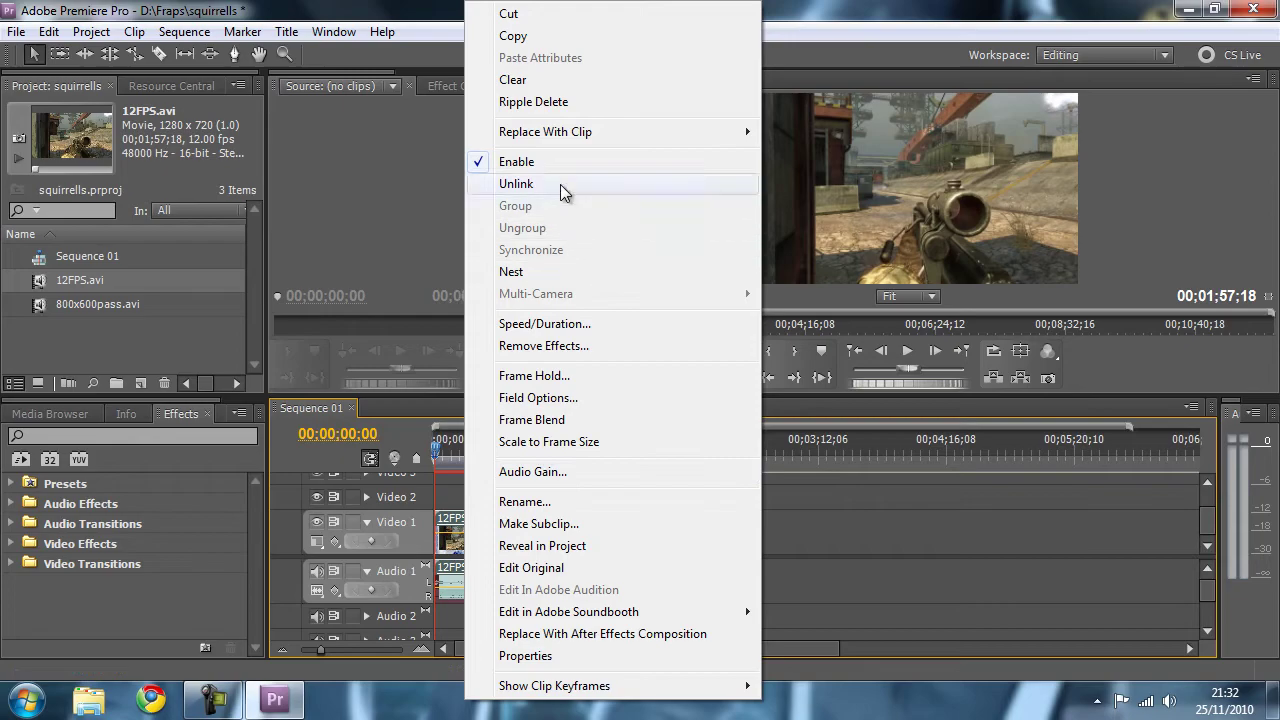
pyautogui.click(546, 324)
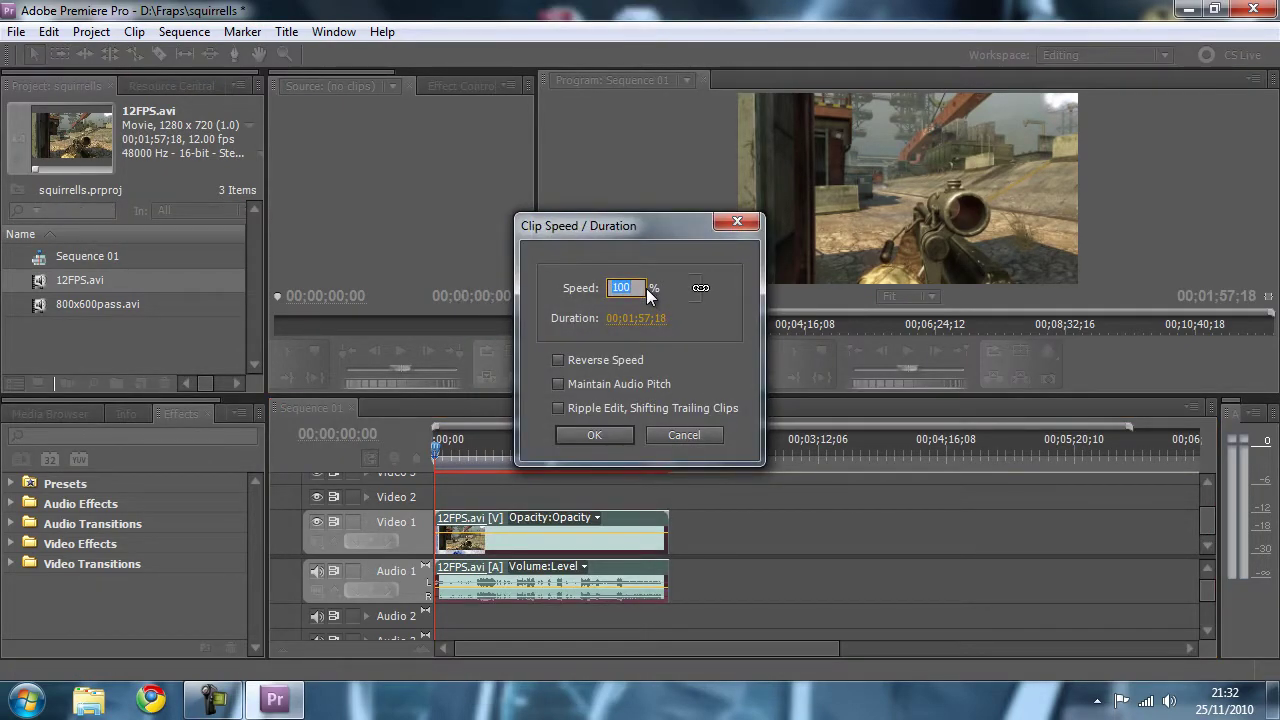
pyautogui.write('500')
pyautogui.press('Return')
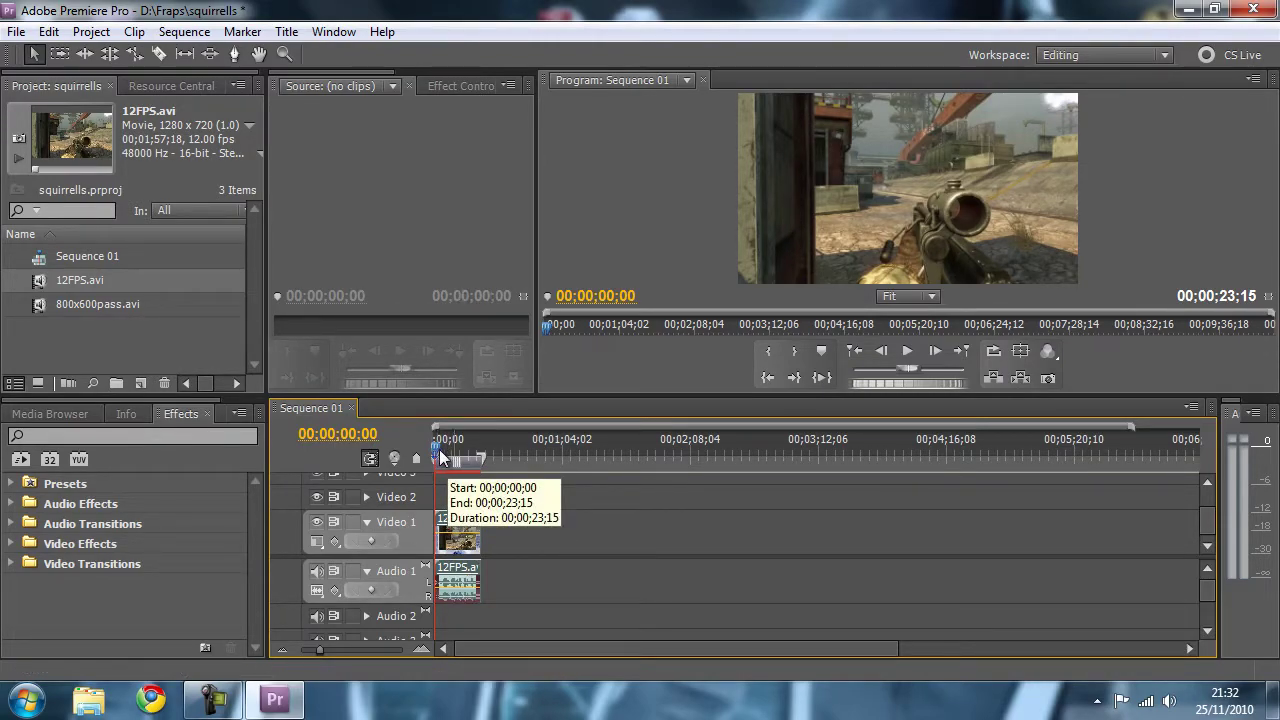
# Step: Preview the sped-up clip, now ending at 00;00;23;15, and zoom the timeline to it
pyautogui.click(908, 351)
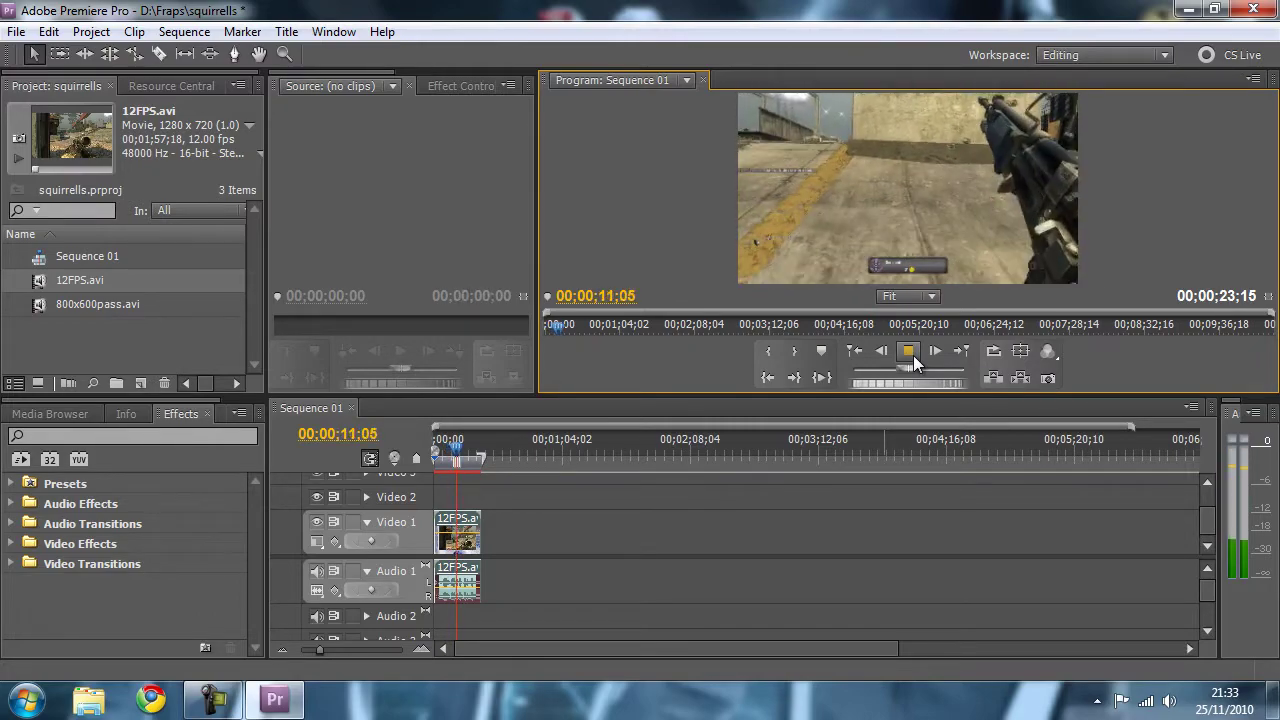
pyautogui.click(913, 355)
pyautogui.moveTo(442, 456); pyautogui.dragTo(427, 453)
pyautogui.moveTo(1133, 427); pyautogui.dragTo(838, 443)
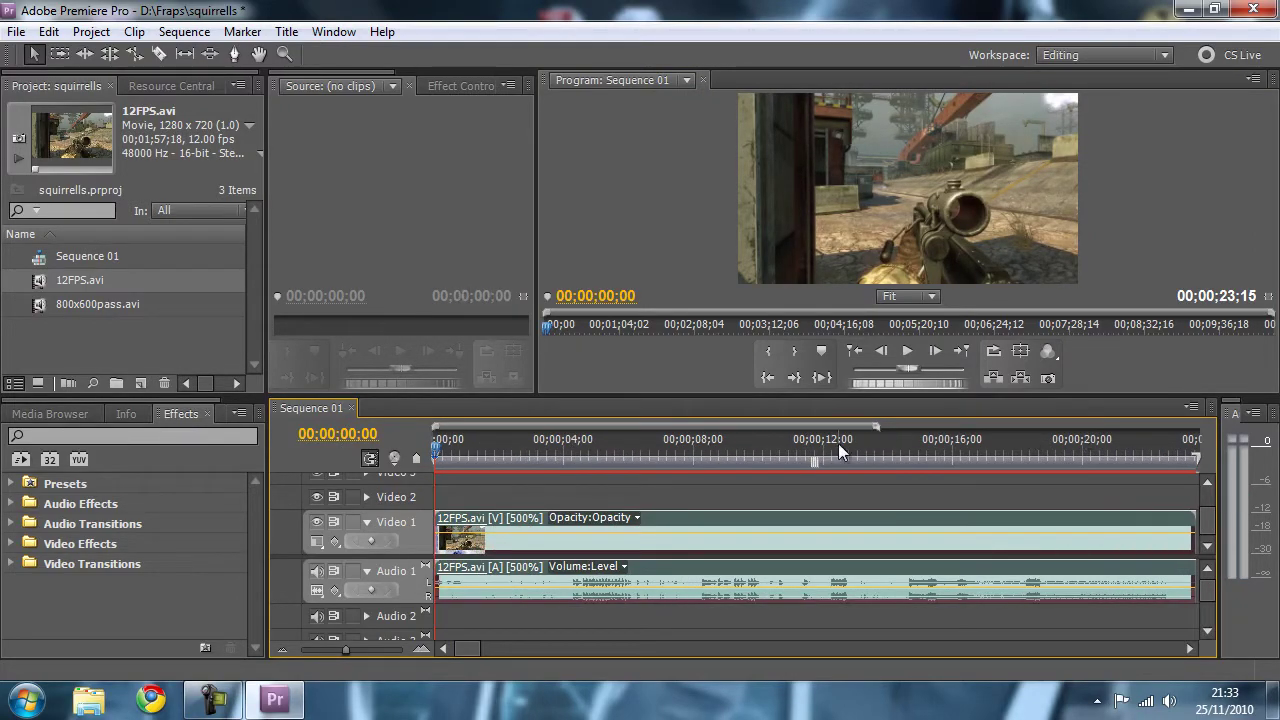
# Step: Unlink the 12FPS clip and delete its audio from Audio 1
pyautogui.click(525, 492)
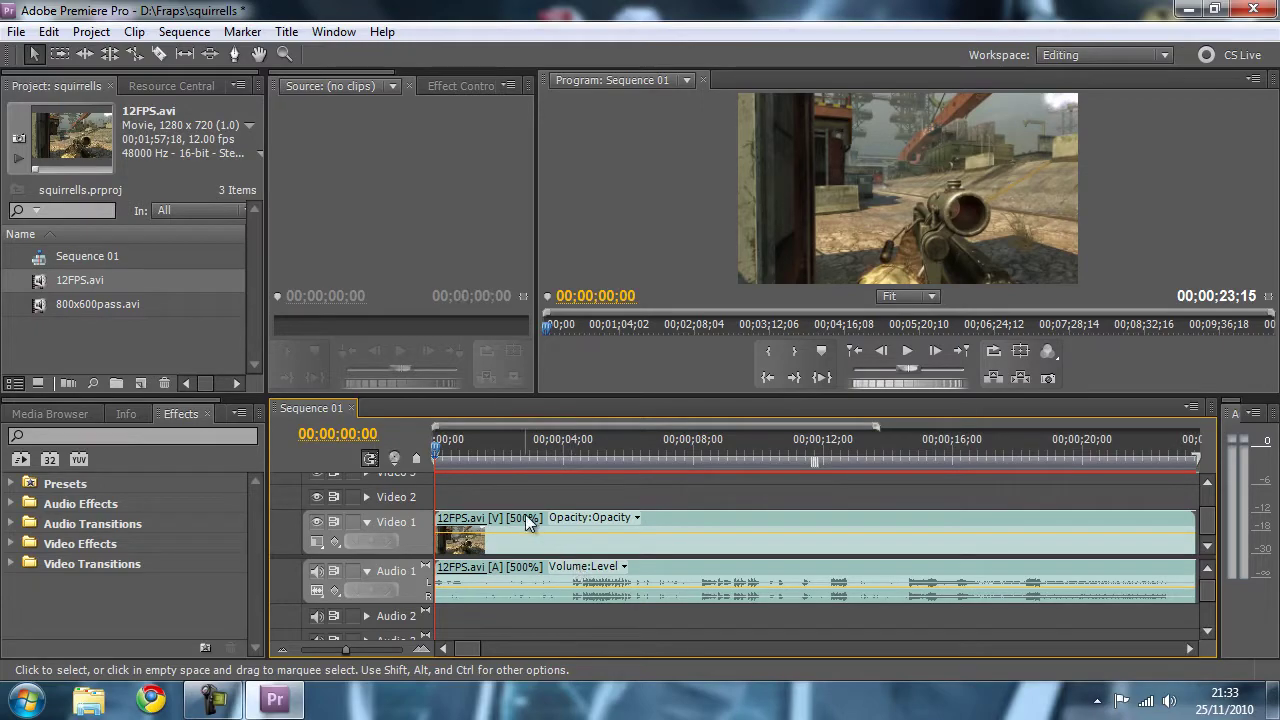
pyautogui.click(519, 517)
pyautogui.rightClick(519, 515)
pyautogui.click(631, 186)
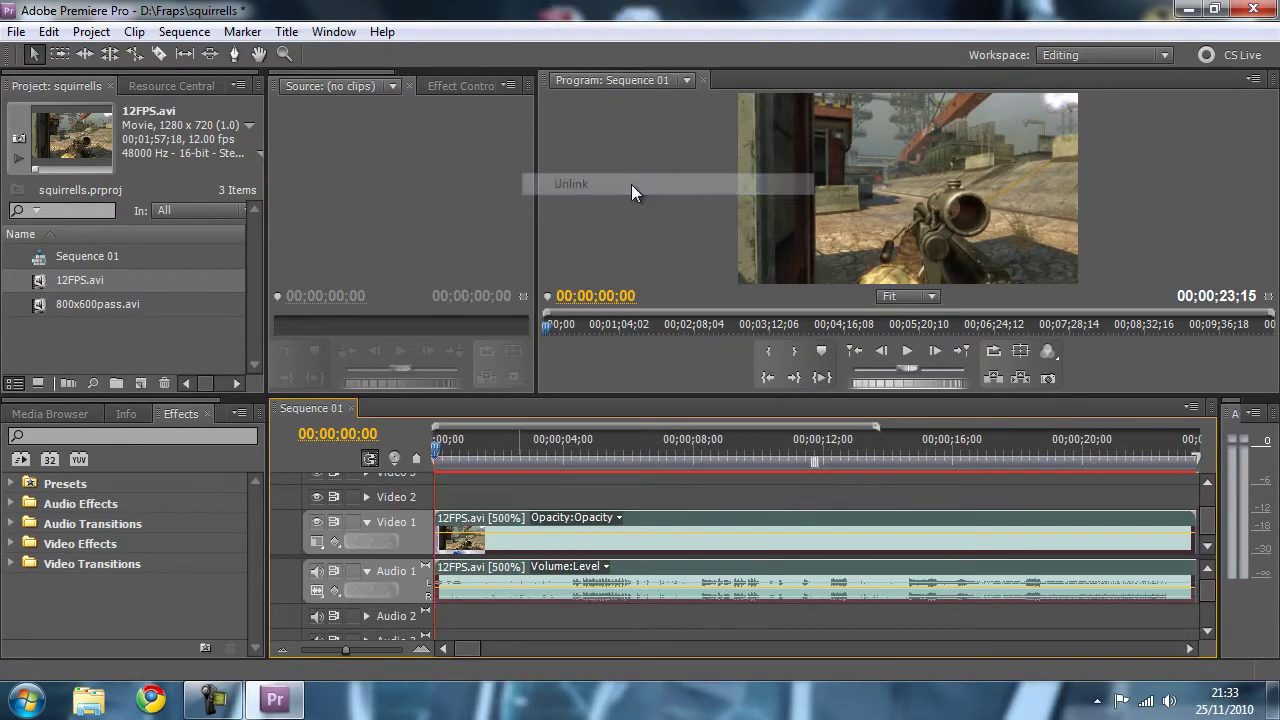
pyautogui.click(539, 499)
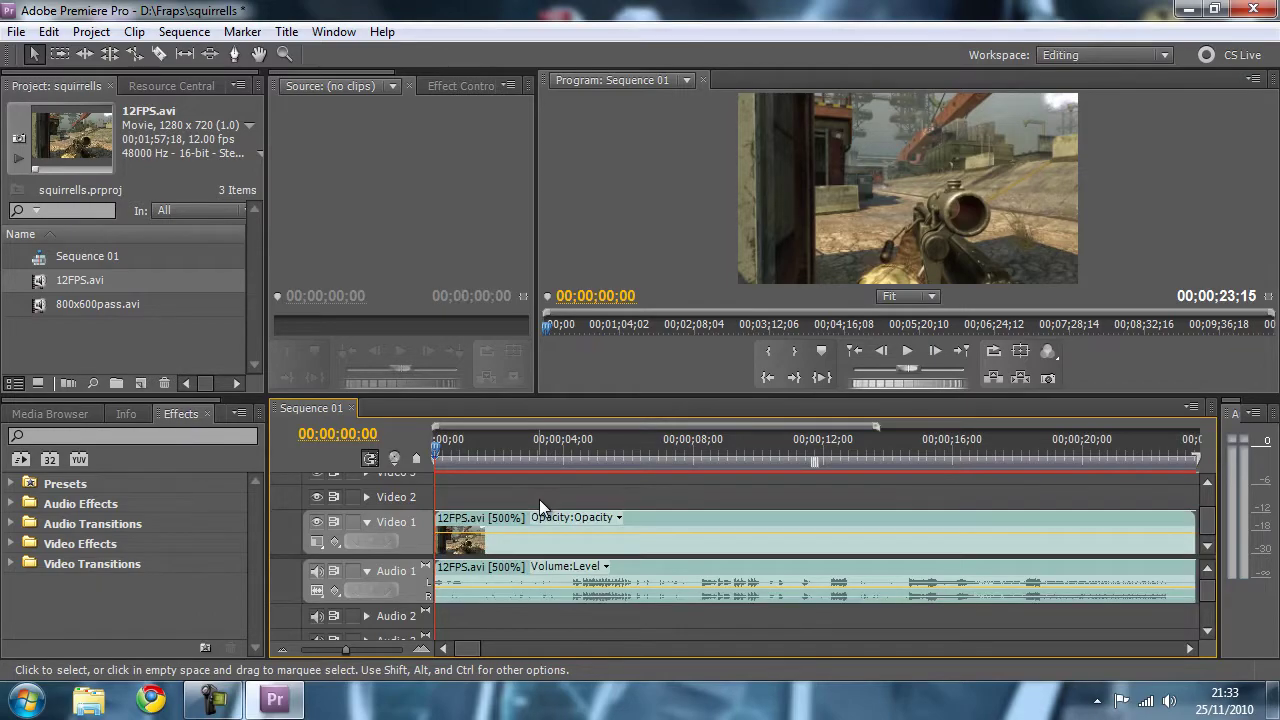
pyautogui.click(507, 564)
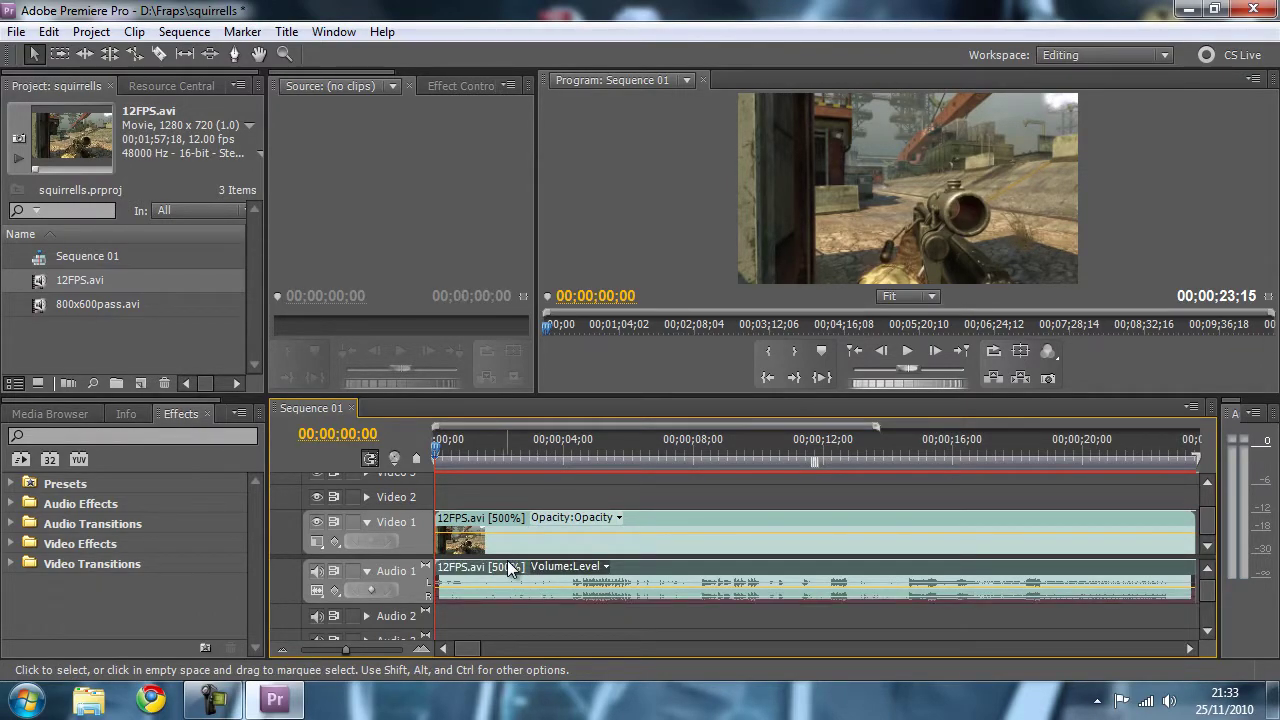
pyautogui.press('Delete')
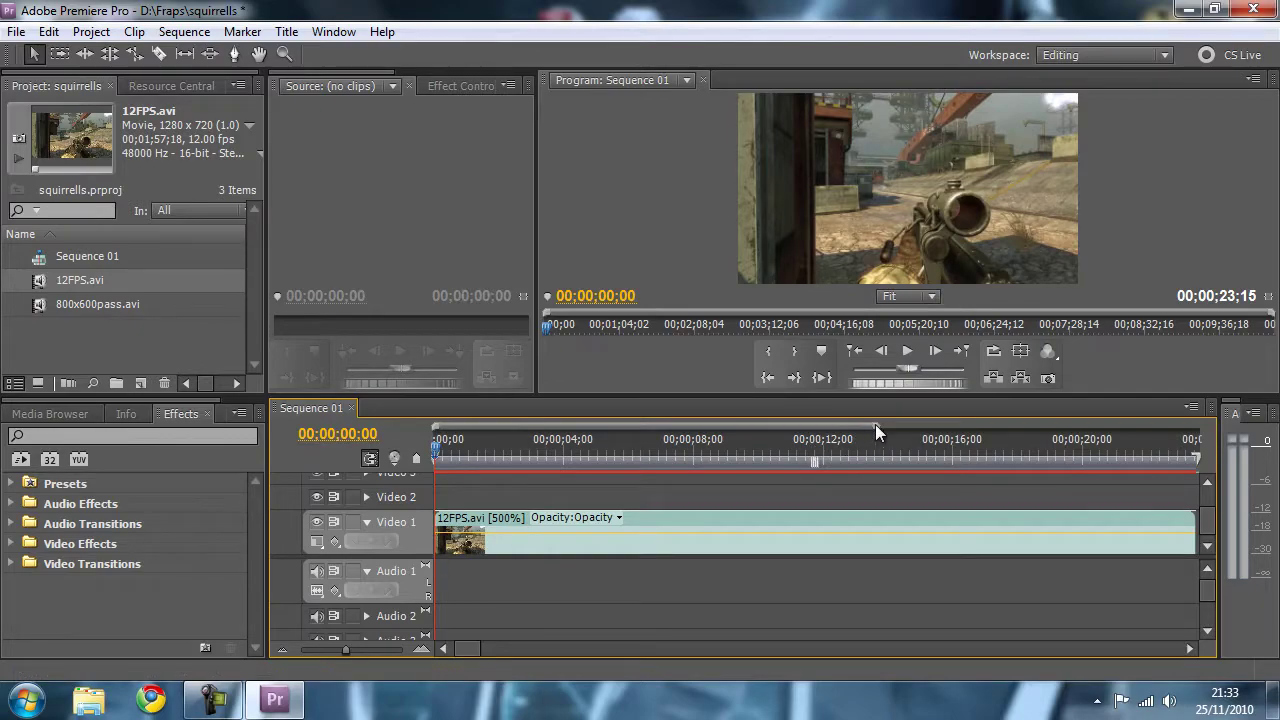
# Step: Add 800x600pass.avi after the sped-up clip and preview around 00;00;31;24
pyautogui.moveTo(875, 424); pyautogui.dragTo(900, 426)
pyautogui.moveTo(86, 304); pyautogui.dragTo(1052, 562)
pyautogui.press('-')
pyautogui.press('-')
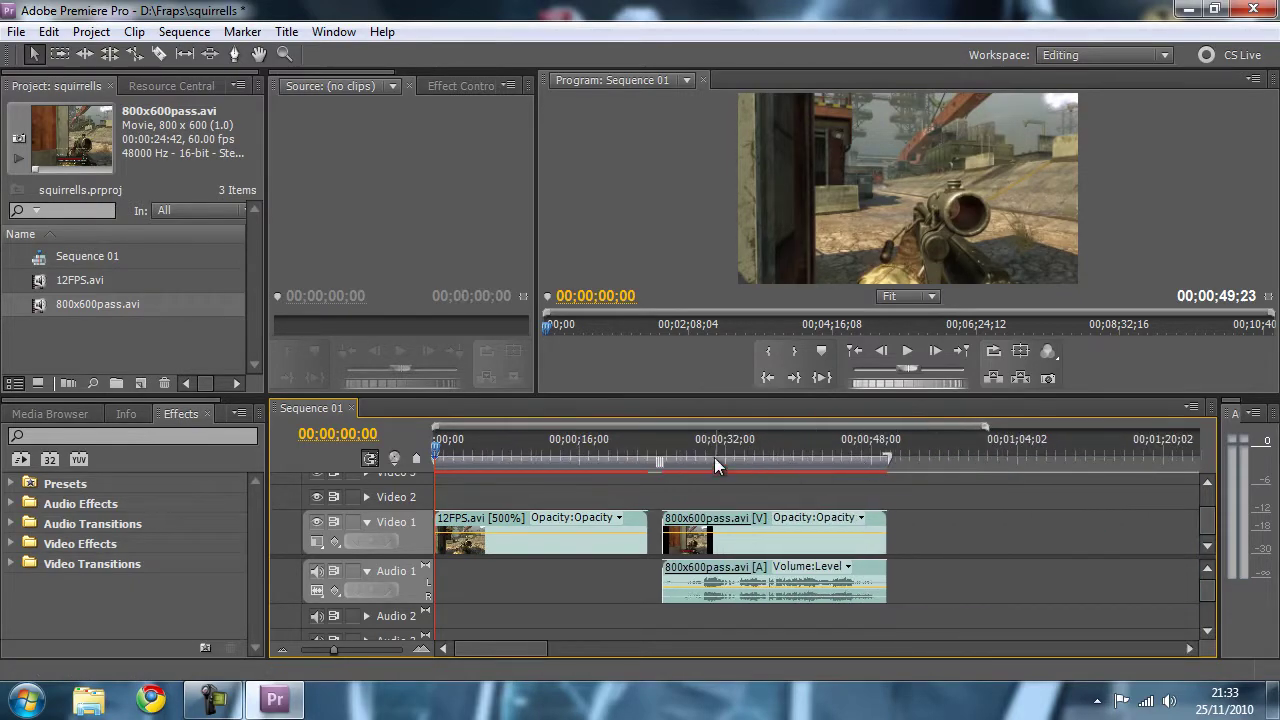
pyautogui.moveTo(714, 457)
pyautogui.mouseDown()
pyautogui.moveTo(641, 458)
pyautogui.moveTo(725, 458)
pyautogui.mouseUp()
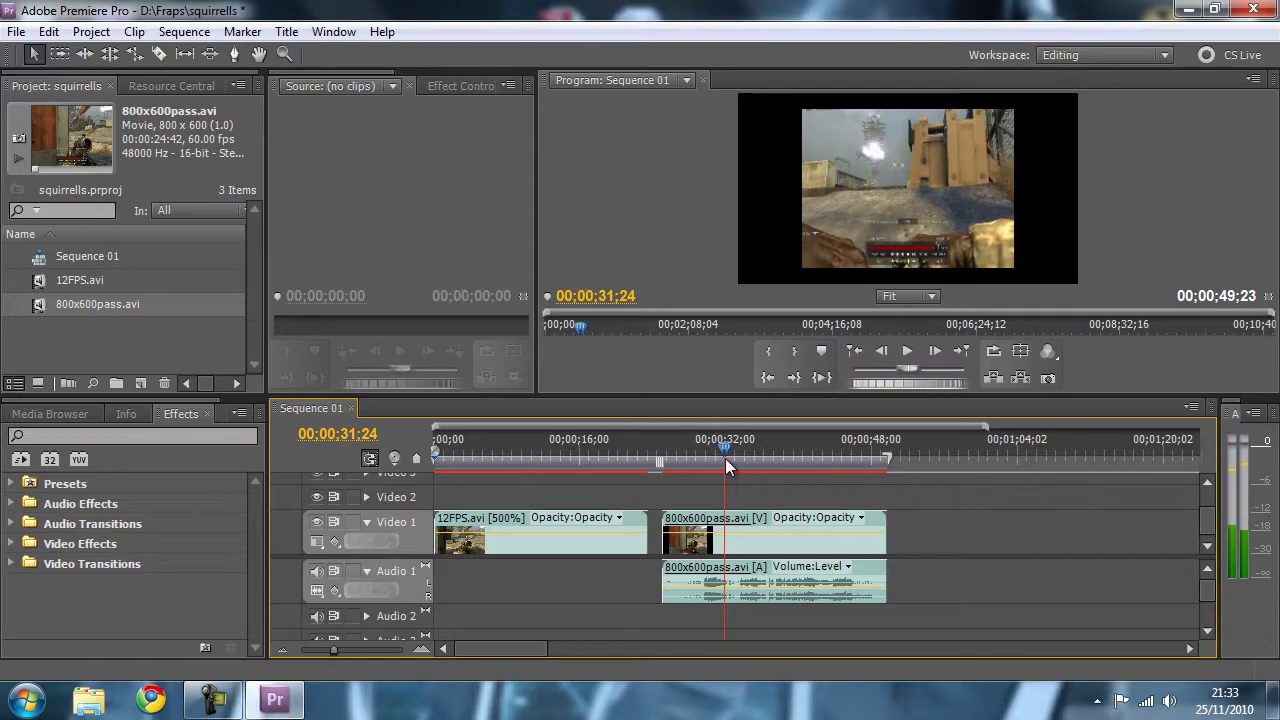
pyautogui.moveTo(725, 458); pyautogui.dragTo(667, 485)
# Step: Unlink 800x600pass.avi, delete its video, and move its audio to the sequence start
pyautogui.click(730, 515)
pyautogui.rightClick(730, 516)
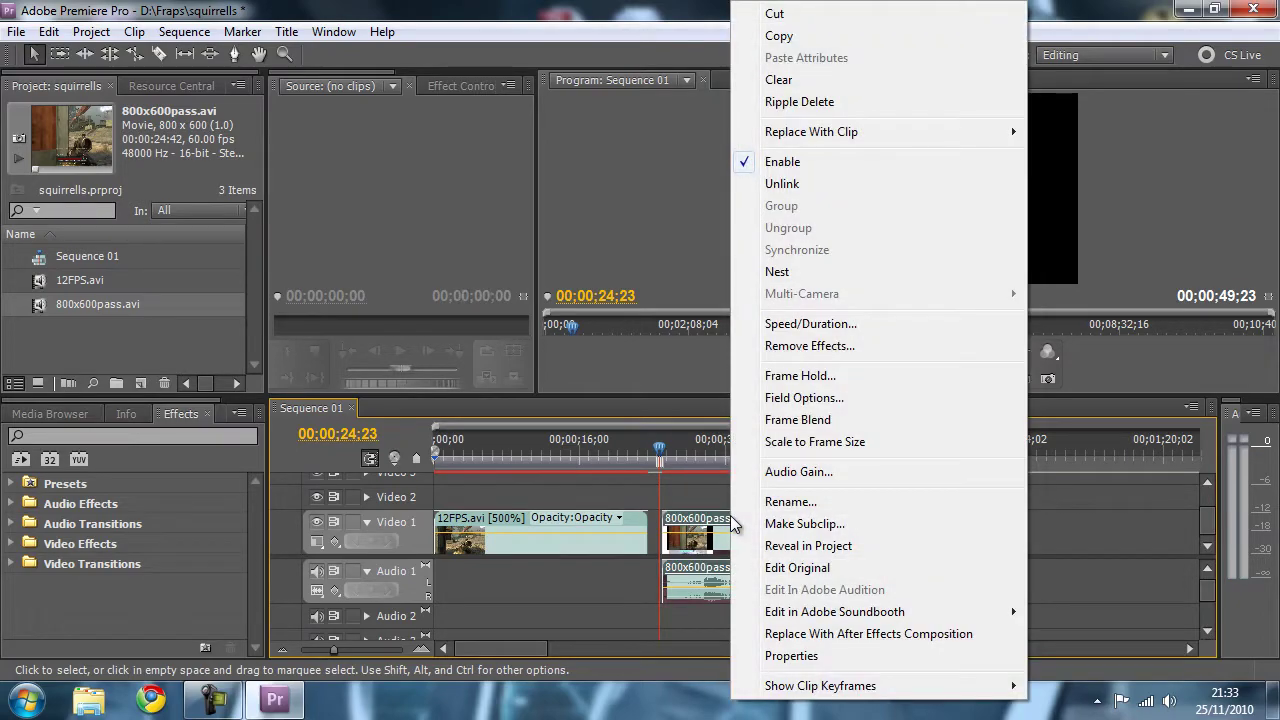
pyautogui.click(845, 185)
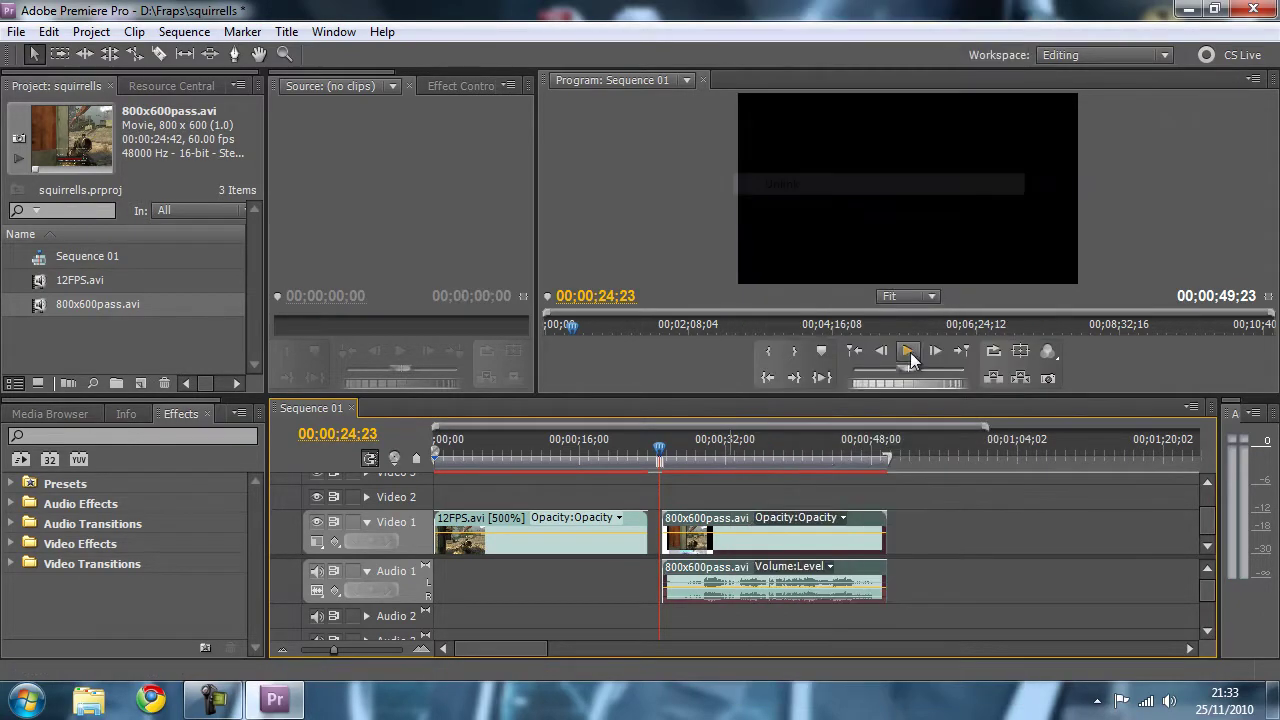
pyautogui.click(680, 512)
pyautogui.press('Delete')
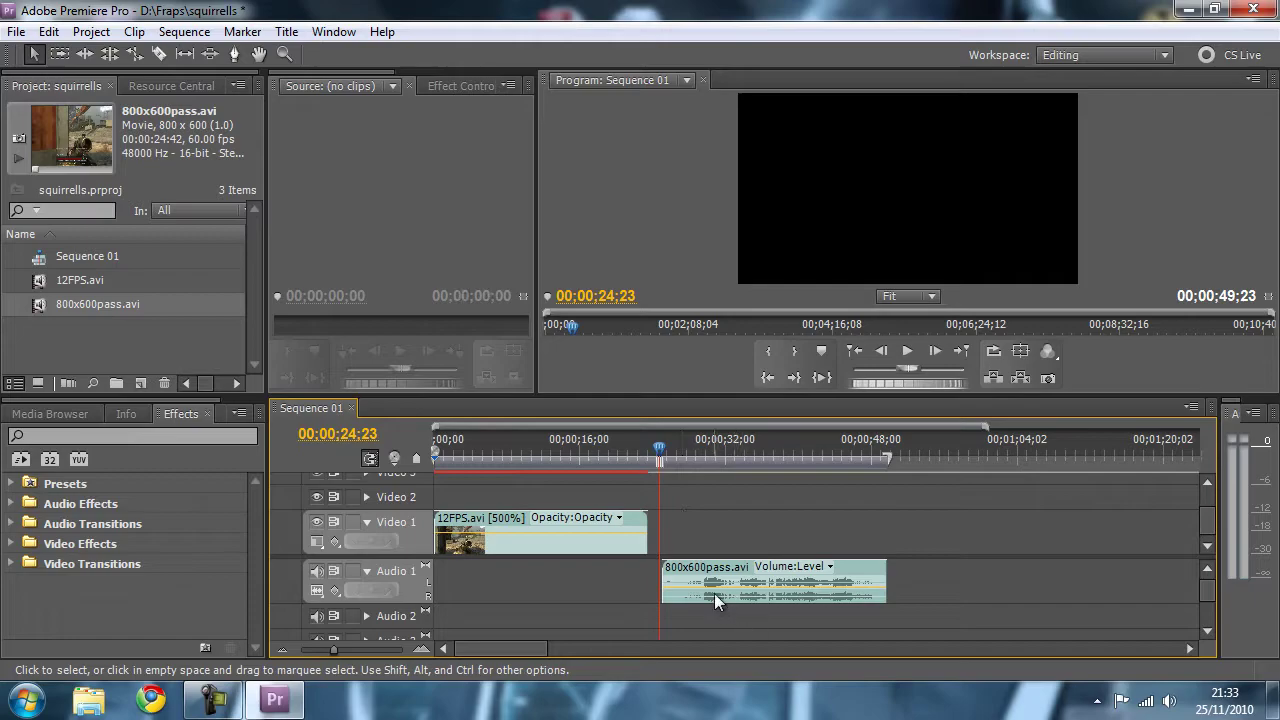
pyautogui.moveTo(720, 575); pyautogui.dragTo(505, 590)
pyautogui.click(656, 450)
pyautogui.moveTo(657, 450); pyautogui.dragTo(441, 478)
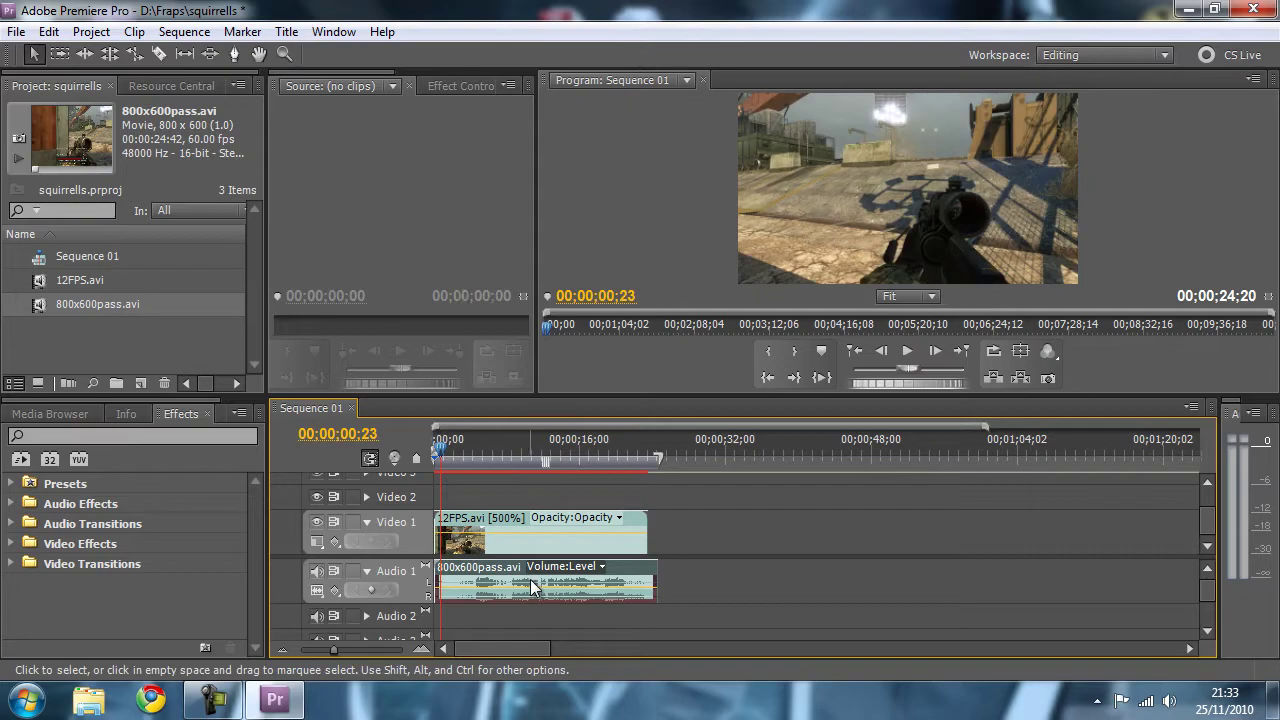
# Step: Play the opening seconds to check audio sync against the 12FPS picture
pyautogui.click(441, 455)
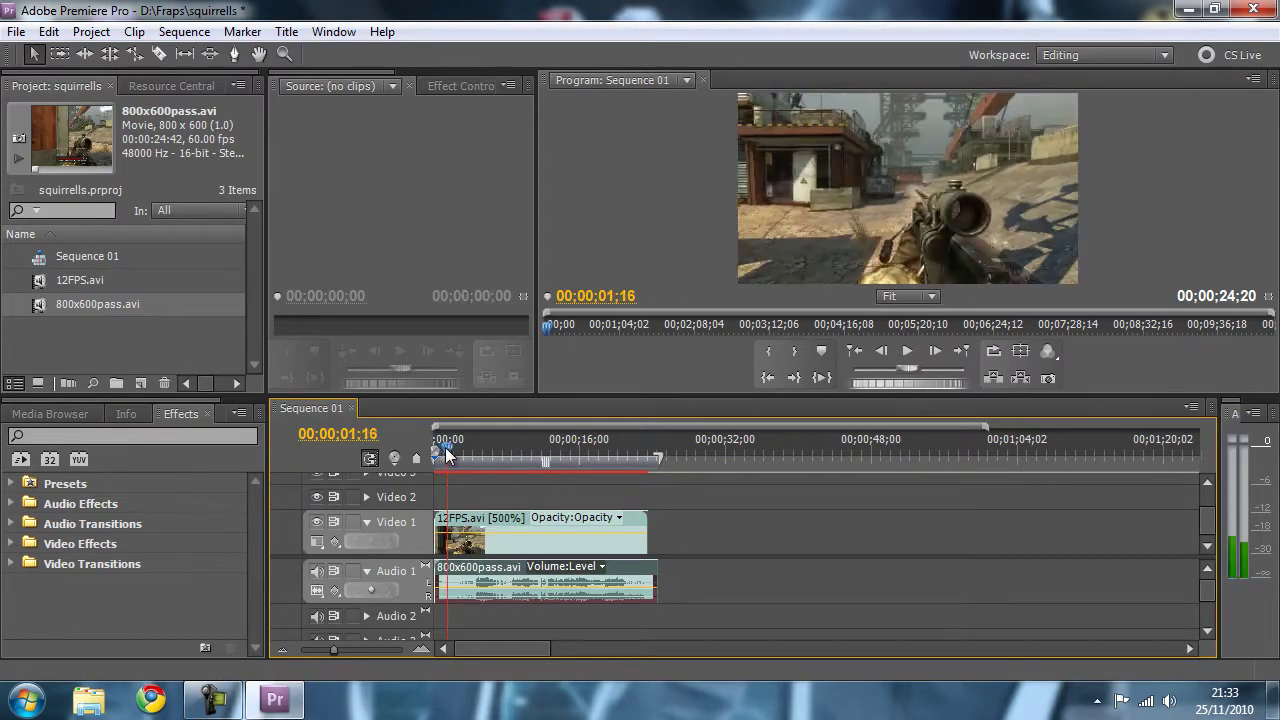
pyautogui.moveTo(446, 455); pyautogui.dragTo(455, 457)
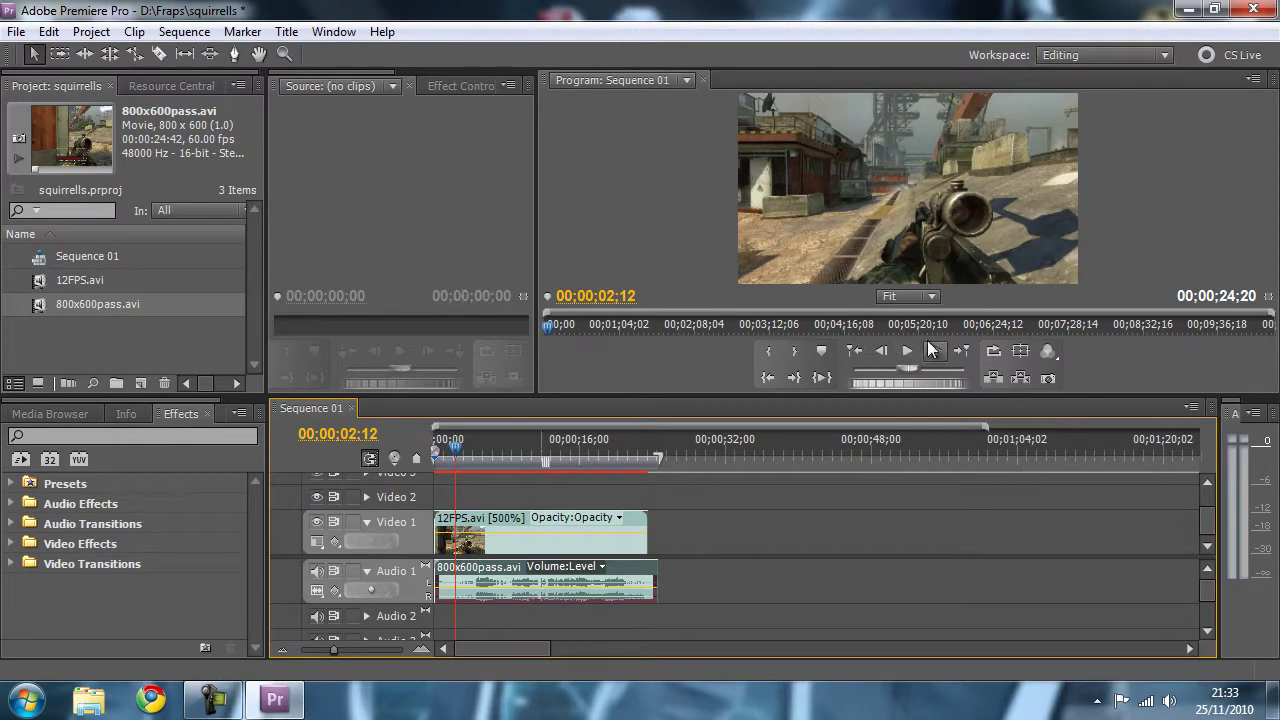
pyautogui.click(907, 353)
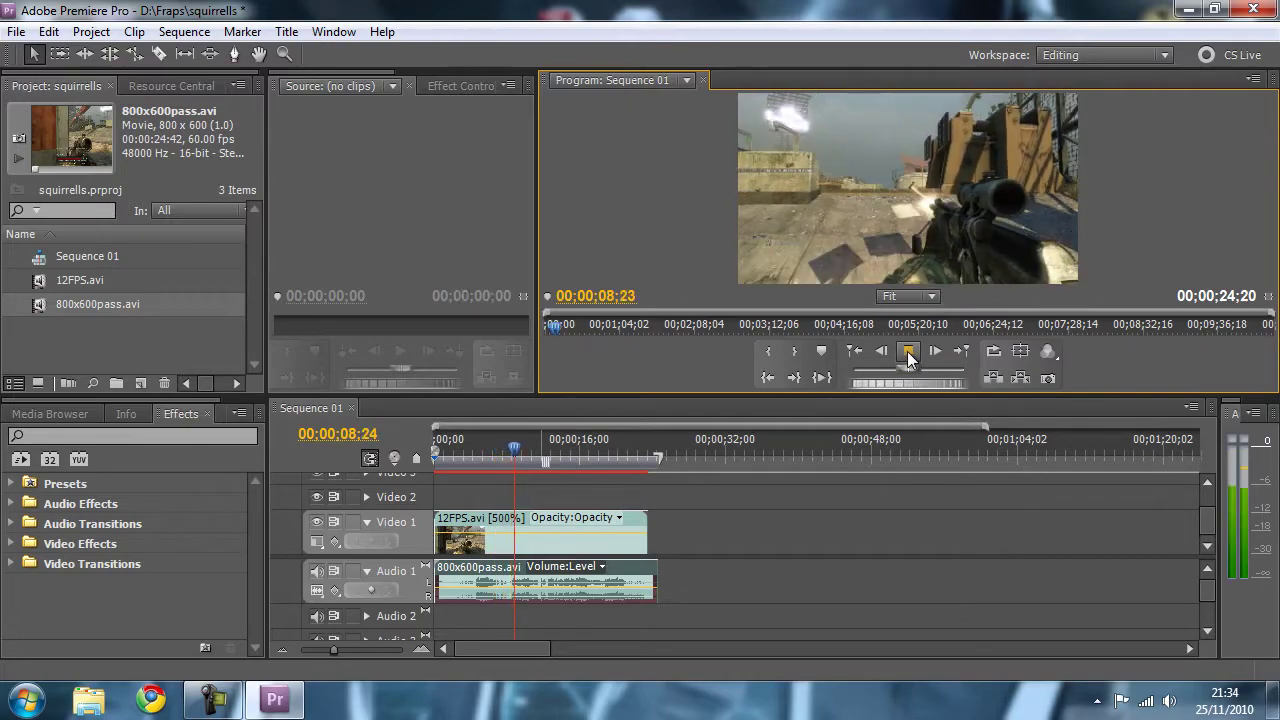
pyautogui.click(907, 351)
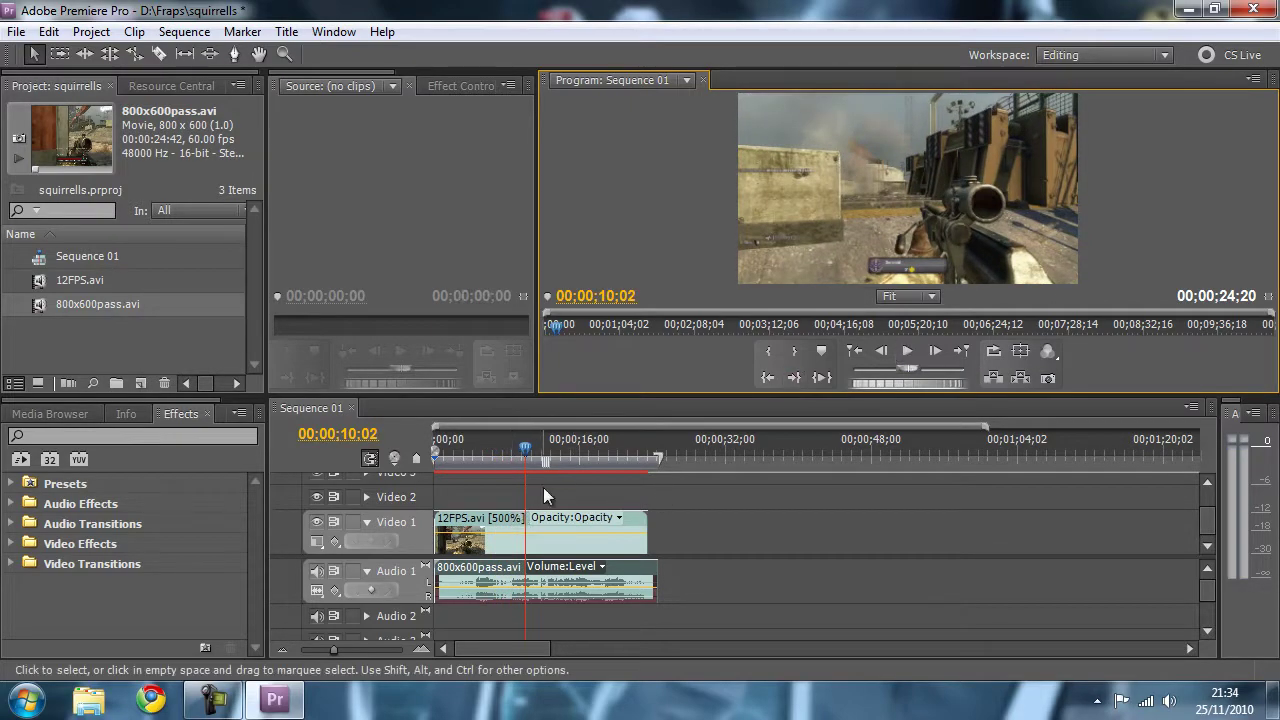
pyautogui.moveTo(988, 427); pyautogui.dragTo(843, 428)
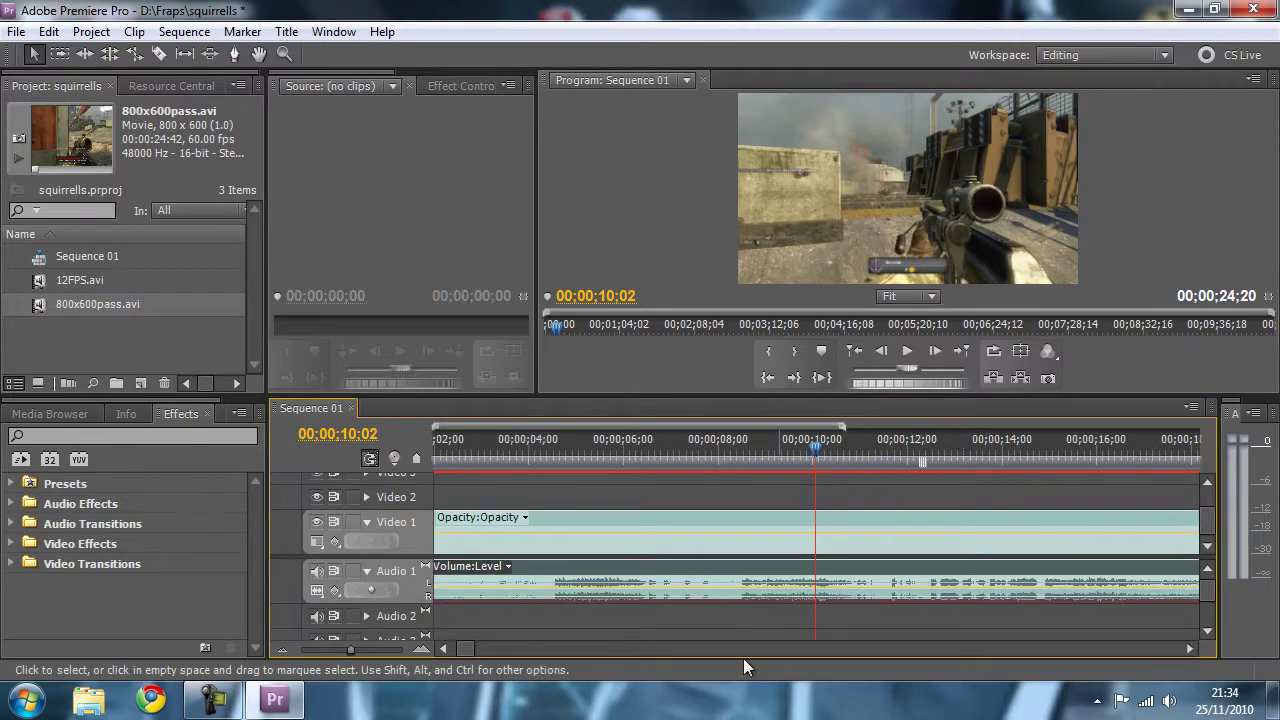
pyautogui.click(443, 648)
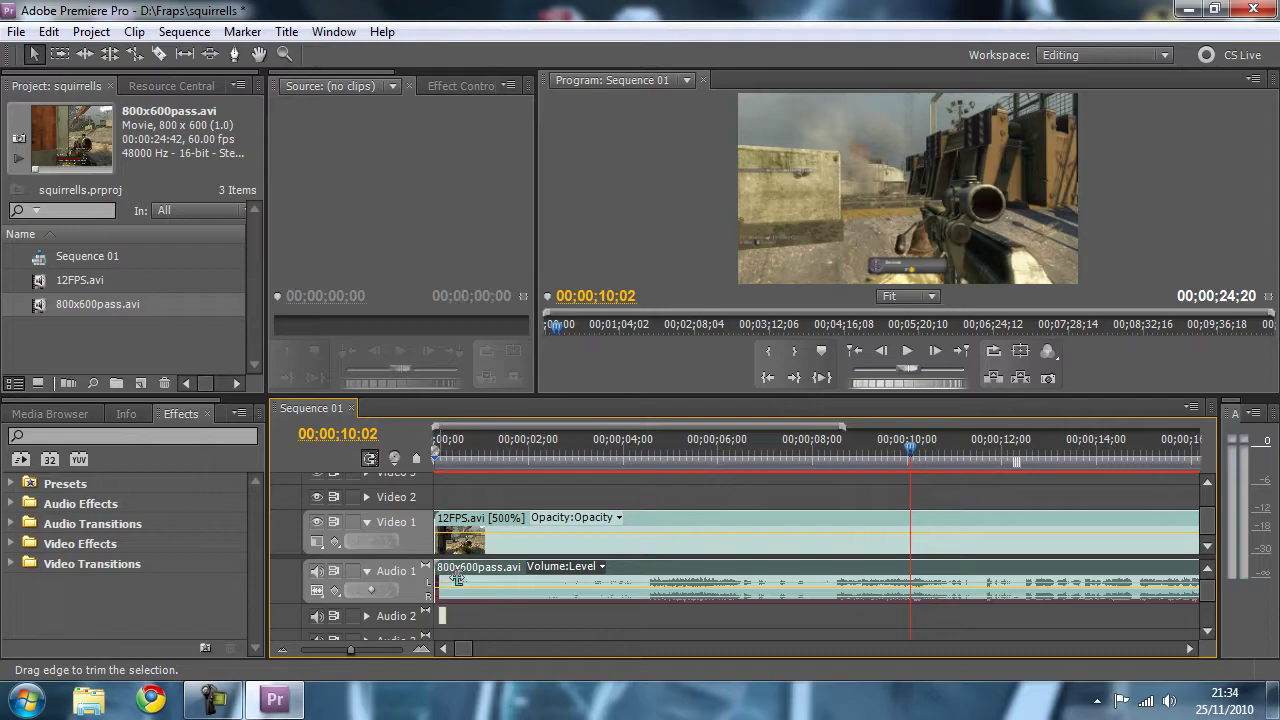
# Step: Trim the start of the 800x600pass.avi audio and locate the sync point
pyautogui.moveTo(457, 578); pyautogui.dragTo(538, 579)
pyautogui.moveTo(897, 455); pyautogui.dragTo(634, 490)
pyautogui.press('-')
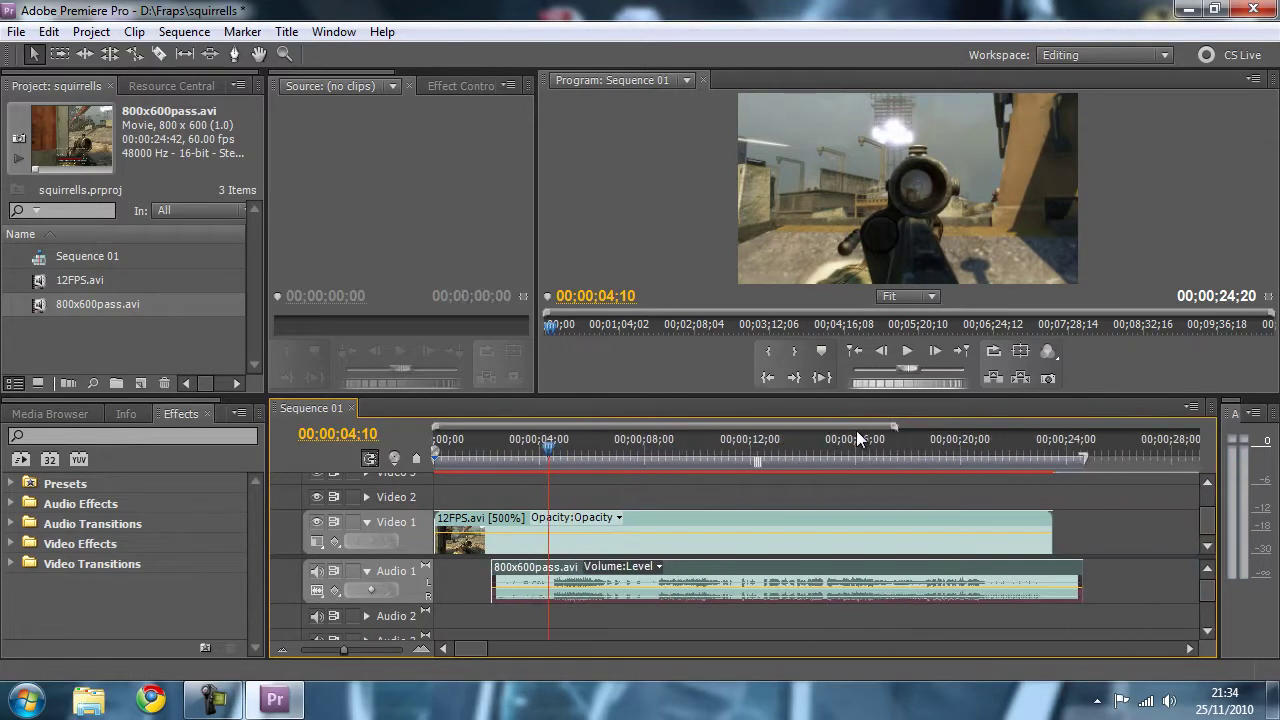
pyautogui.press('=')
pyautogui.press('=')
pyautogui.press('=')
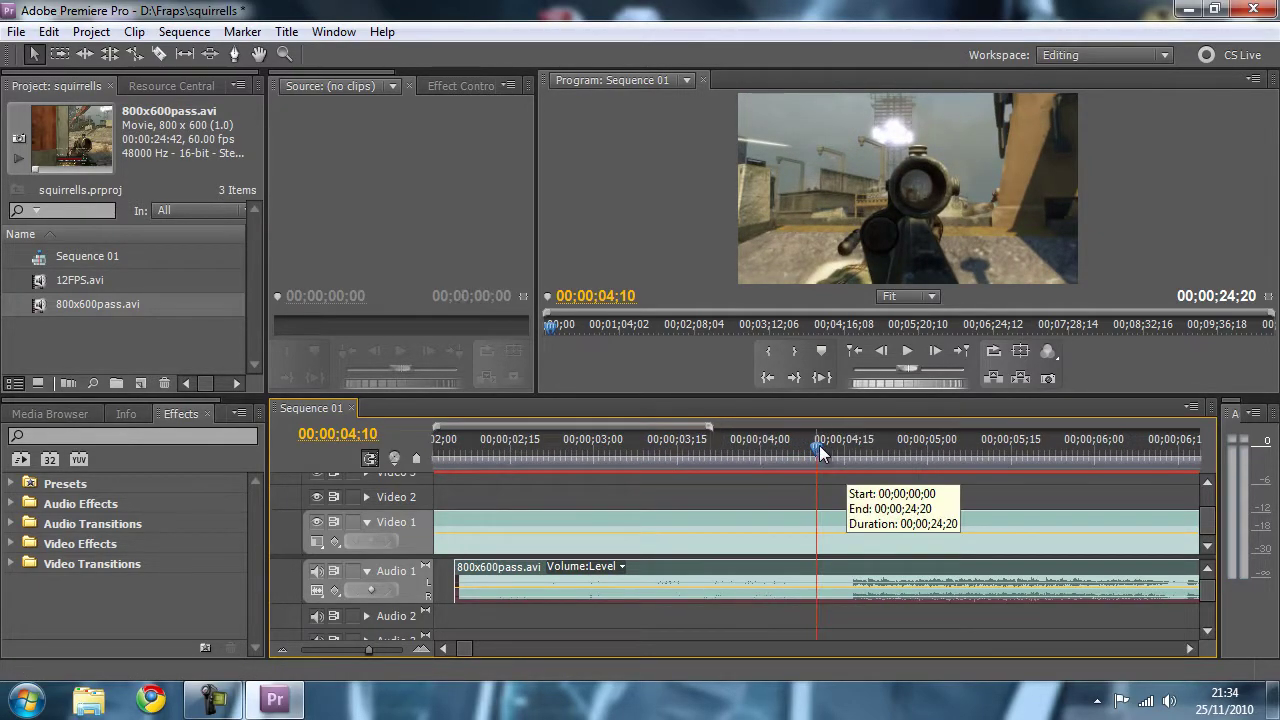
pyautogui.moveTo(819, 445); pyautogui.dragTo(807, 443)
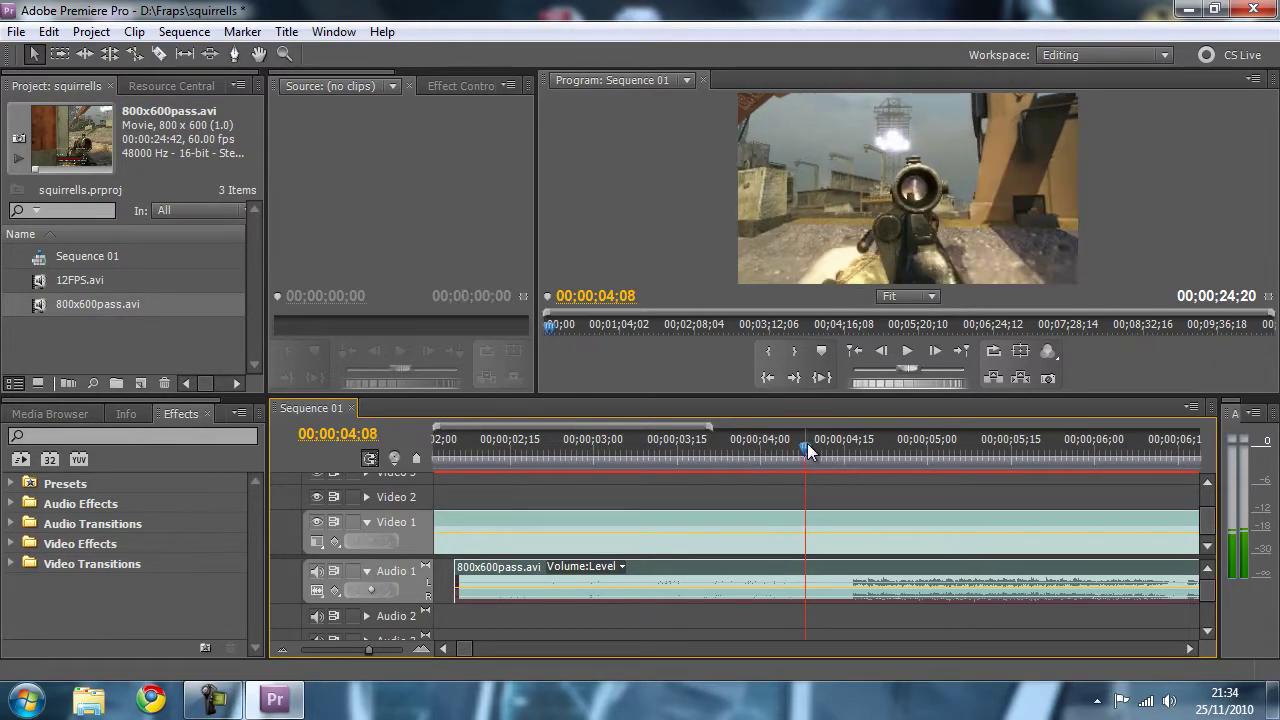
pyautogui.press('=')
pyautogui.press('=')
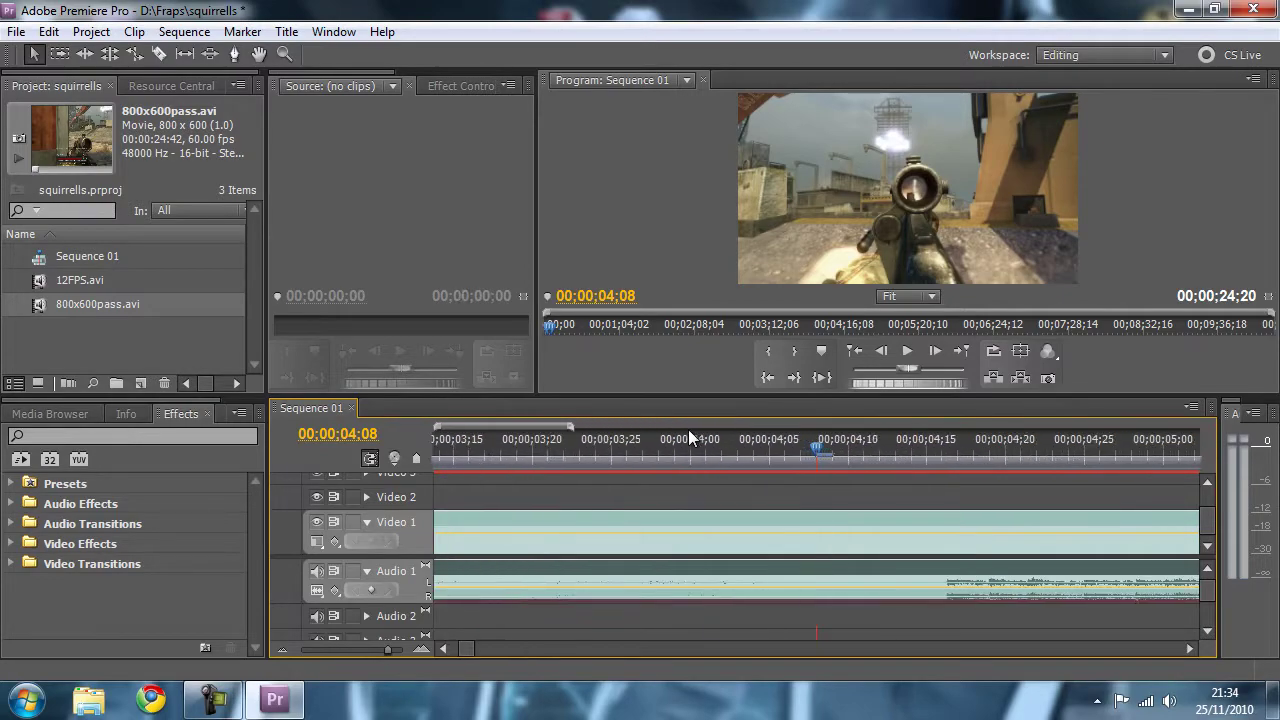
pyautogui.press('=')
# Step: Shift the audio a few frames earlier so its start meets the playhead at 04;07
pyautogui.click(858, 566)
pyautogui.moveTo(858, 572)
pyautogui.mouseDown()
pyautogui.moveTo(780, 558)
pyautogui.moveTo(750, 570)
pyautogui.moveTo(838, 566)
pyautogui.mouseUp()
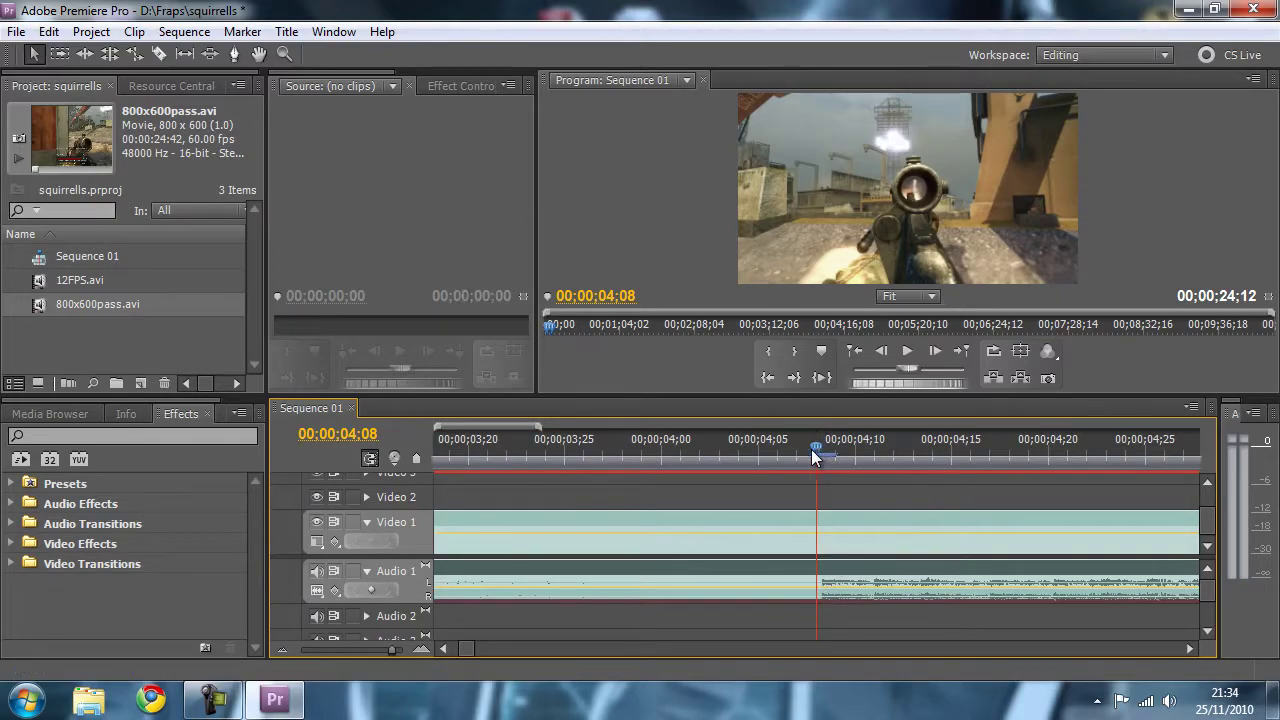
pyautogui.moveTo(809, 449); pyautogui.dragTo(795, 452)
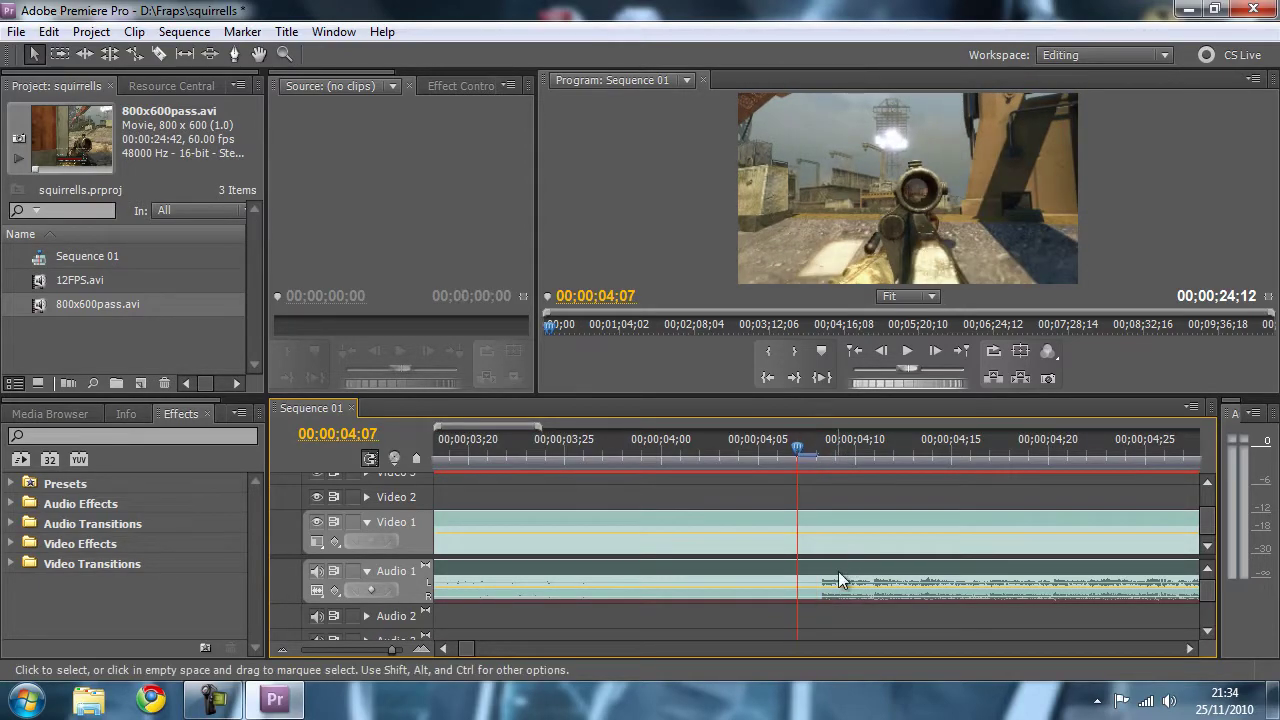
pyautogui.moveTo(838, 571); pyautogui.dragTo(822, 570)
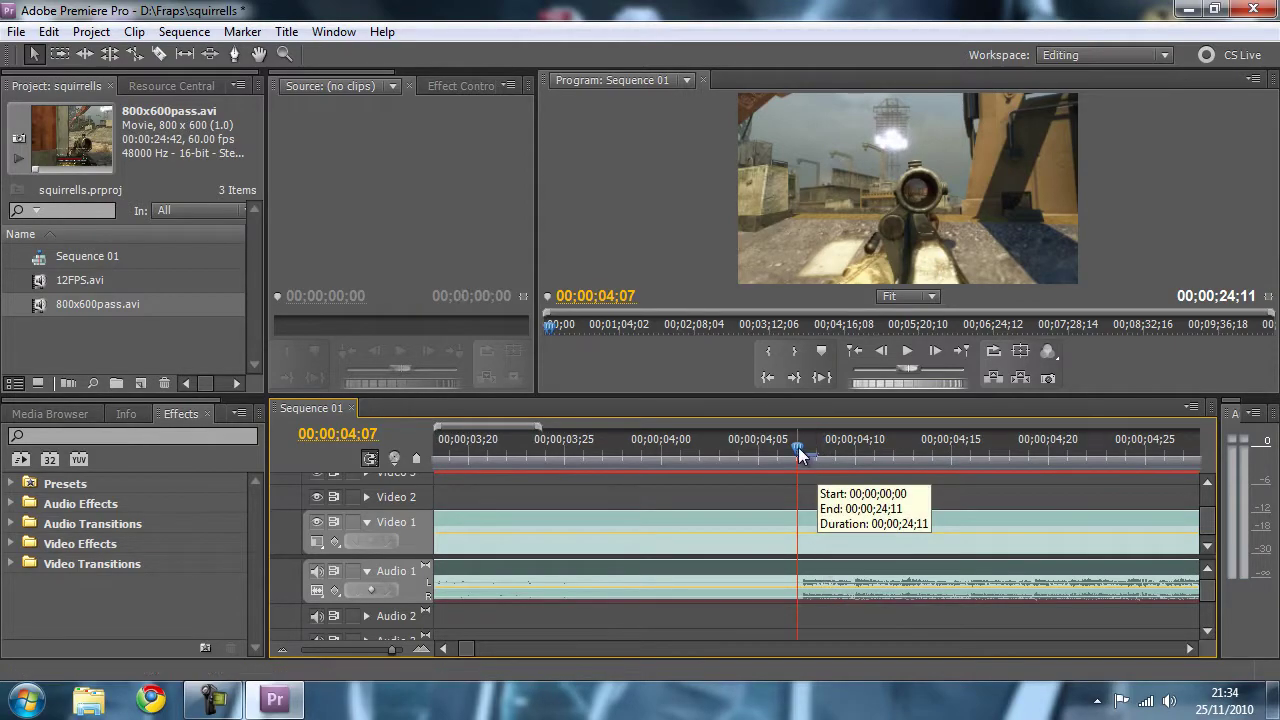
pyautogui.moveTo(798, 447); pyautogui.dragTo(678, 448)
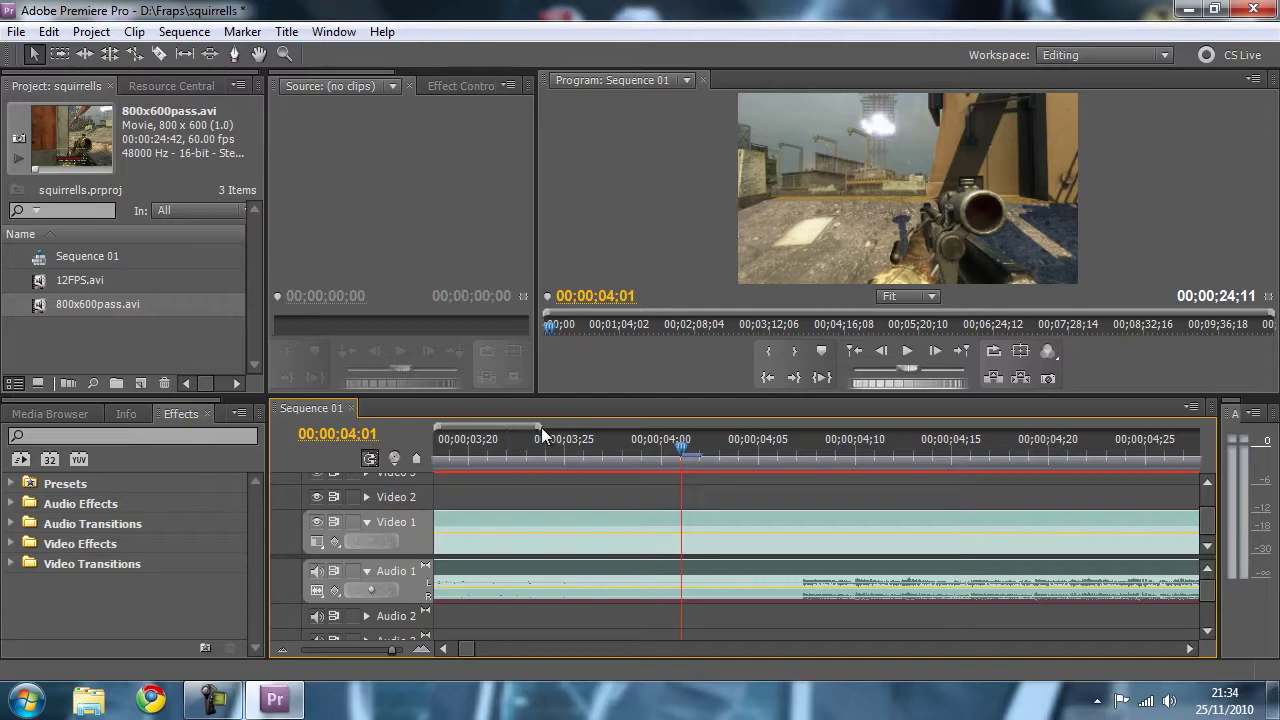
# Step: Play the sequence from 03;29 to check the audio sync
pyautogui.moveTo(541, 427); pyautogui.dragTo(722, 427)
pyautogui.click(807, 447)
pyautogui.click(907, 351)
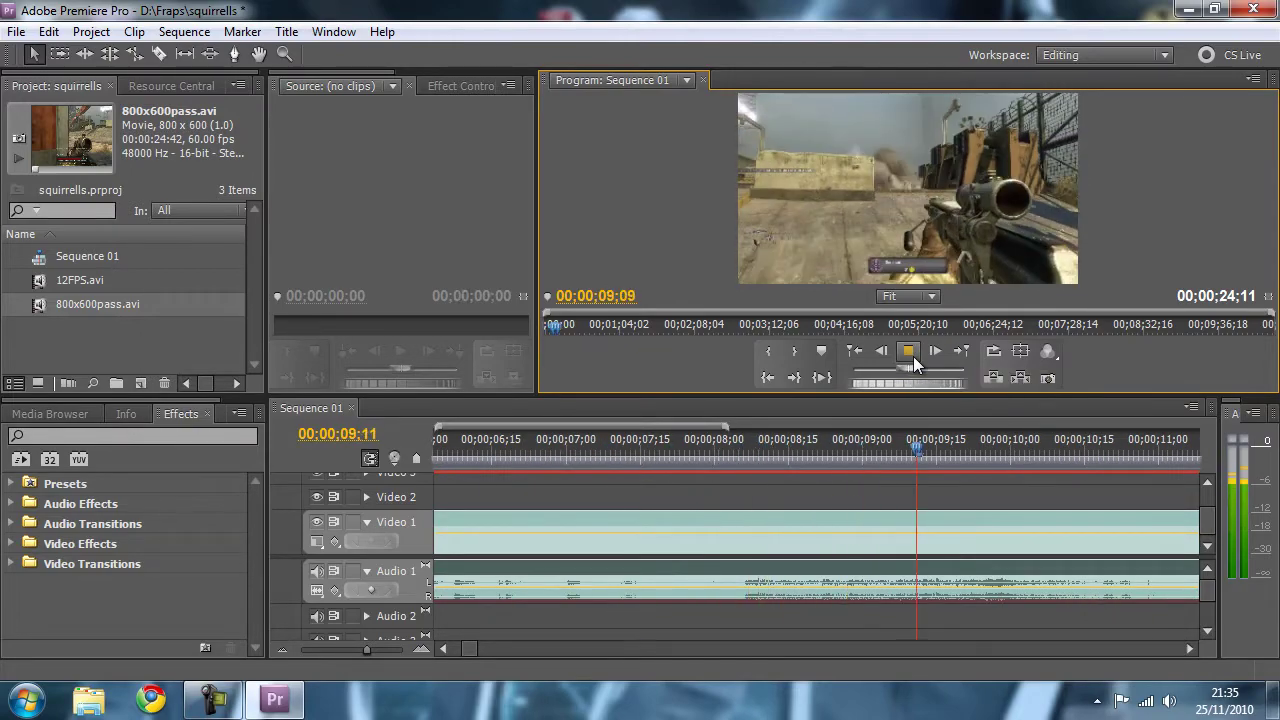
pyautogui.moveTo(1006, 458); pyautogui.dragTo(576, 494)
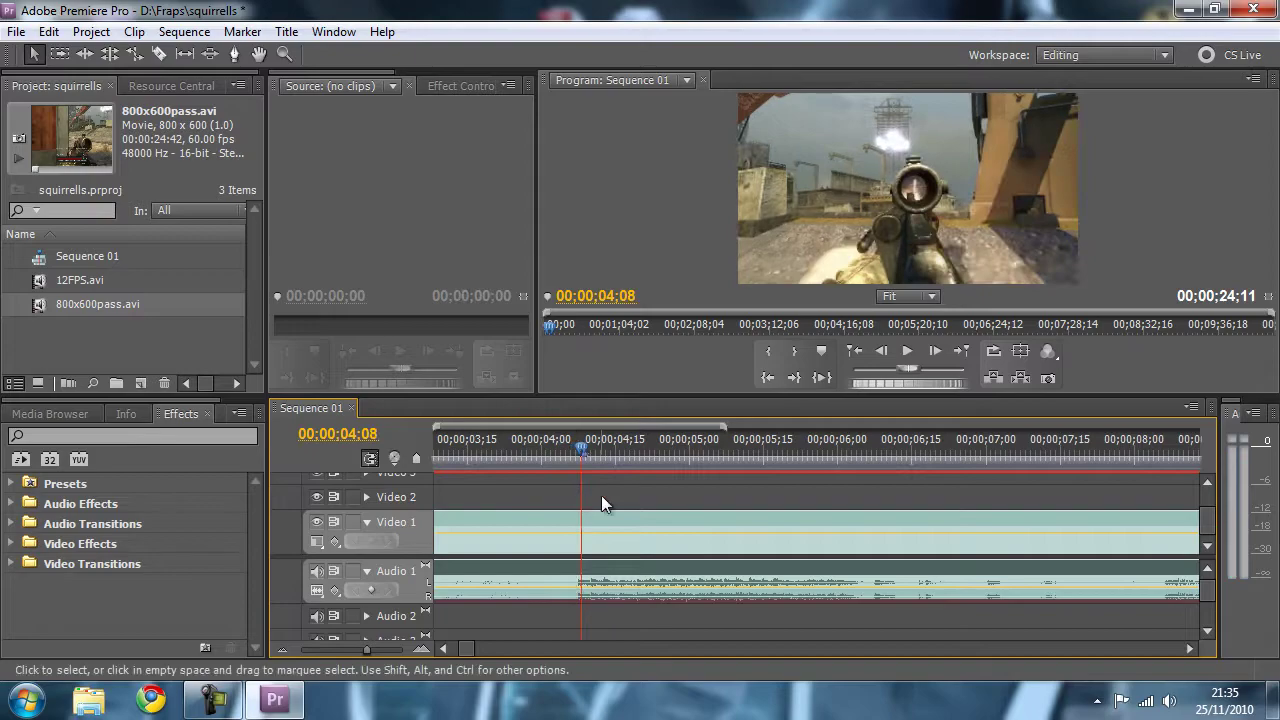
# Step: Move the Audio 1 clip one frame later (+00;00;00;01) and replay to verify sync
pyautogui.press('=')
pyautogui.press('=')
pyautogui.press('=')
pyautogui.moveTo(820, 449); pyautogui.dragTo(810, 455)
pyautogui.moveTo(848, 565); pyautogui.dragTo(874, 565)
pyautogui.moveTo(817, 449); pyautogui.dragTo(553, 461)
pyautogui.moveTo(469, 429); pyautogui.dragTo(715, 428)
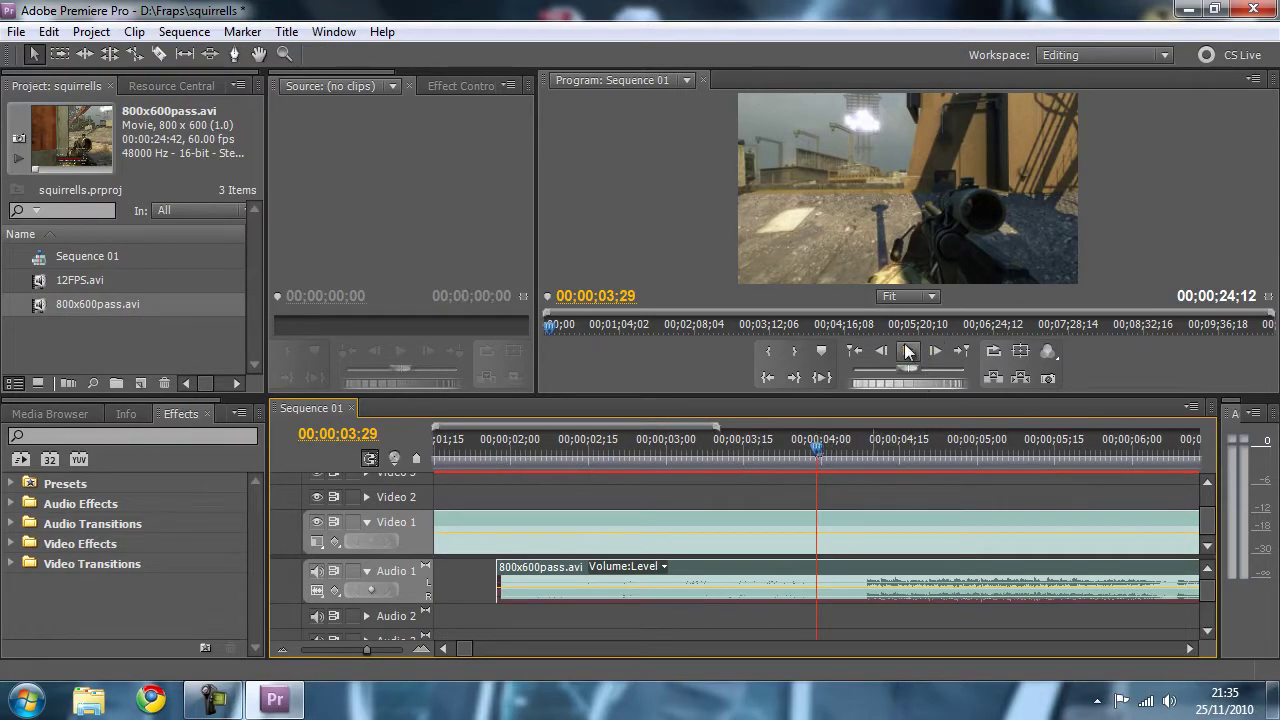
pyautogui.press('space')
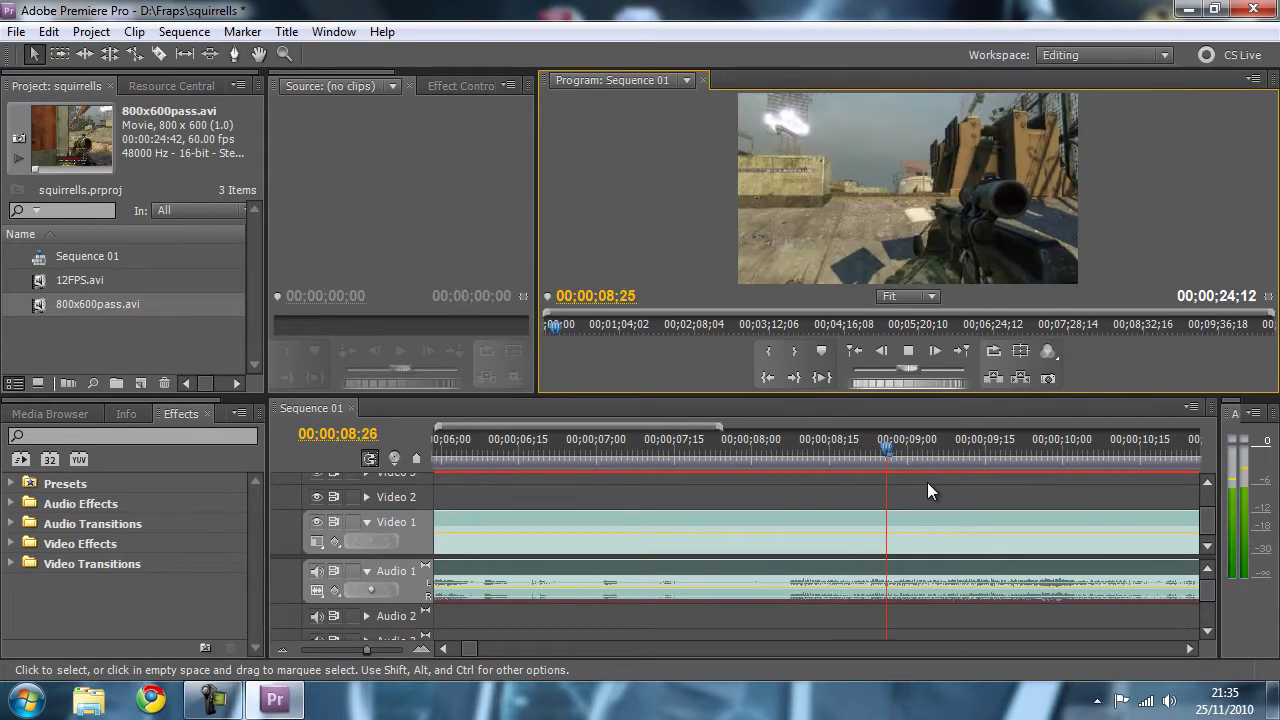
pyautogui.click(908, 351)
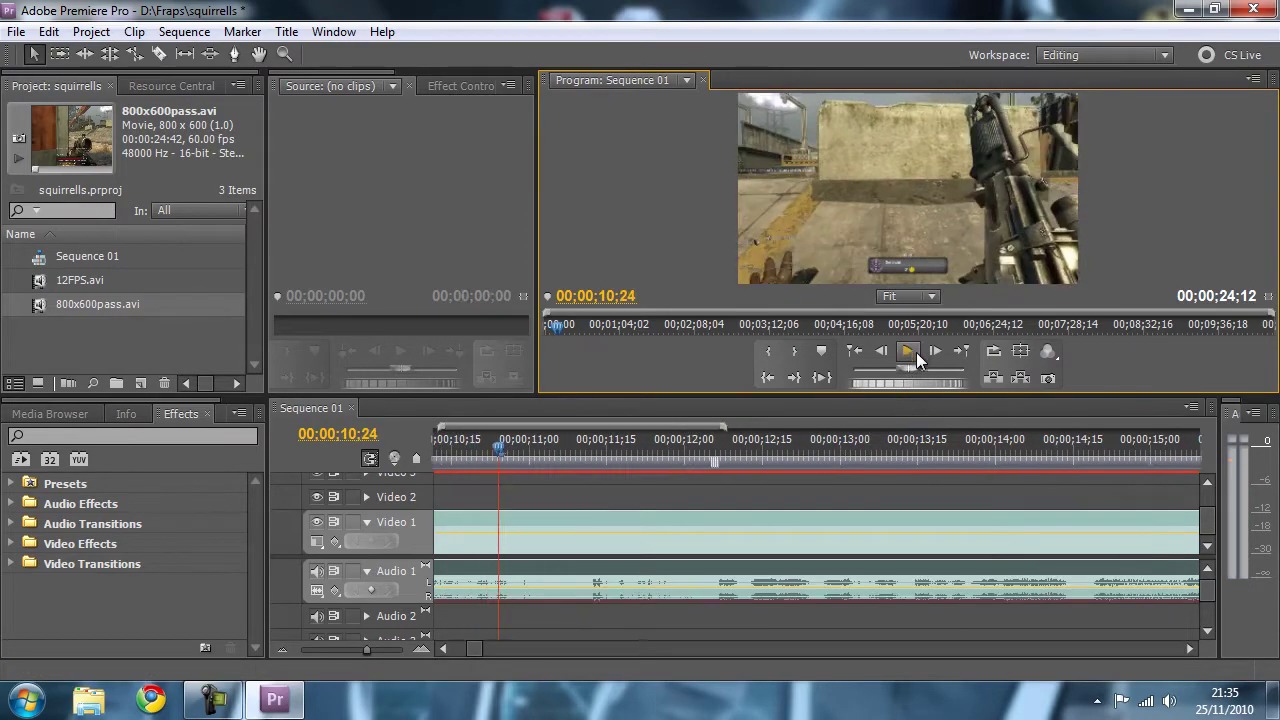
# Step: Extend the audio clip's start back level with the video at zero
pyautogui.click(734, 422)
pyautogui.moveTo(734, 422); pyautogui.dragTo(835, 459)
pyautogui.moveTo(499, 582); pyautogui.dragTo(437, 582)
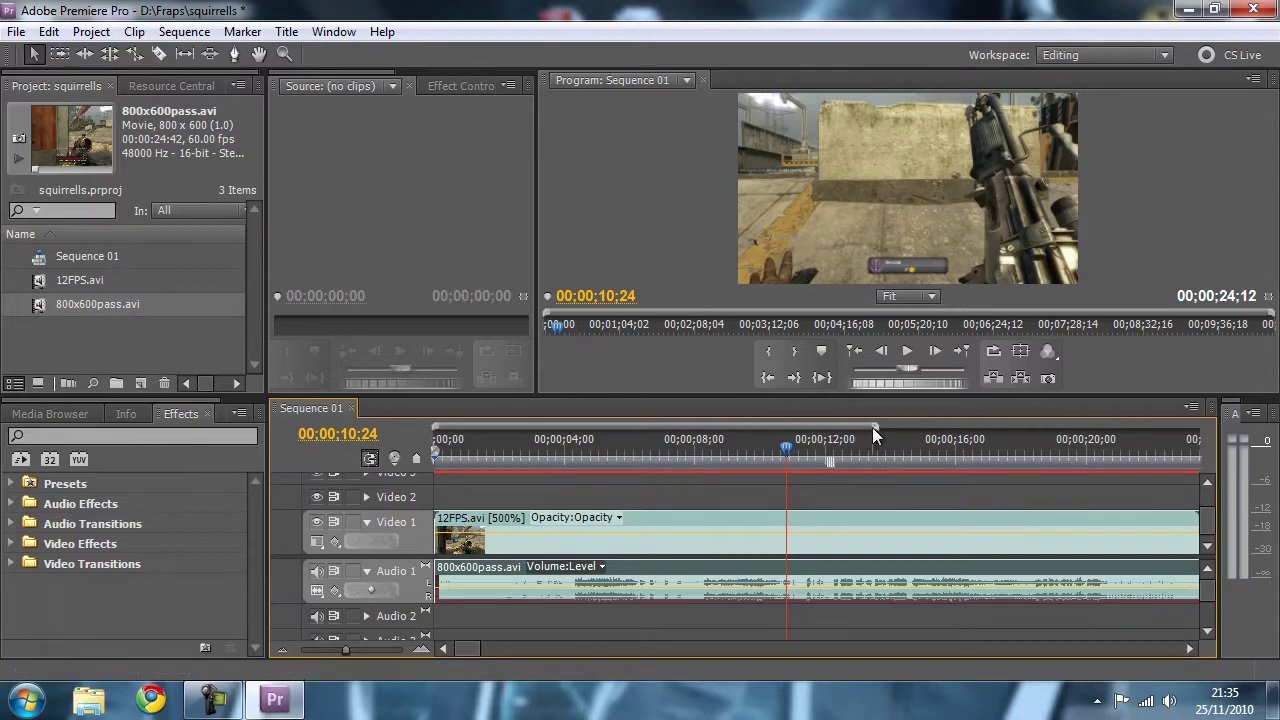
# Step: Trim the audio end to the video's end and extend the work area over both clips
pyautogui.moveTo(872, 427); pyautogui.dragTo(935, 428)
pyautogui.moveTo(617, 448); pyautogui.dragTo(772, 465)
pyautogui.moveTo(833, 582); pyautogui.dragTo(822, 582)
pyautogui.moveTo(774, 450); pyautogui.dragTo(735, 458)
pyautogui.moveTo(825, 458)
pyautogui.mouseDown()
pyautogui.moveTo(853, 459)
pyautogui.moveTo(831, 463)
pyautogui.mouseUp()
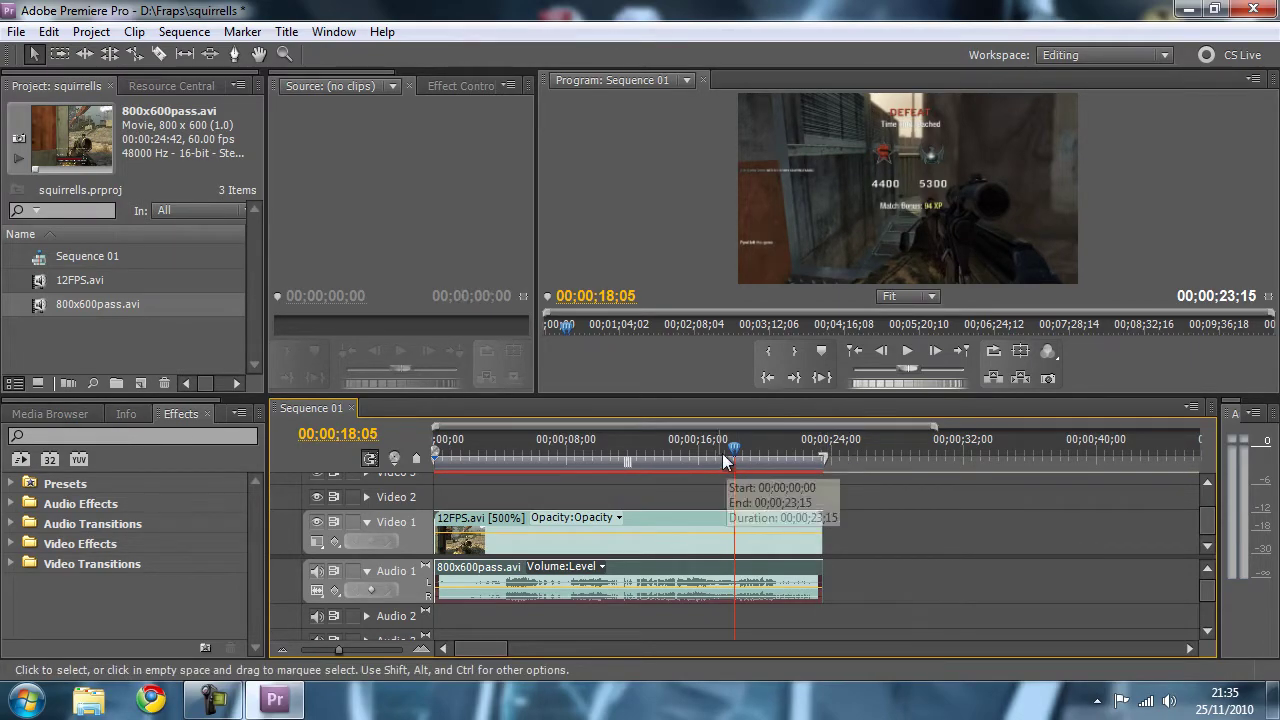
pyautogui.moveTo(735, 452); pyautogui.dragTo(378, 510)
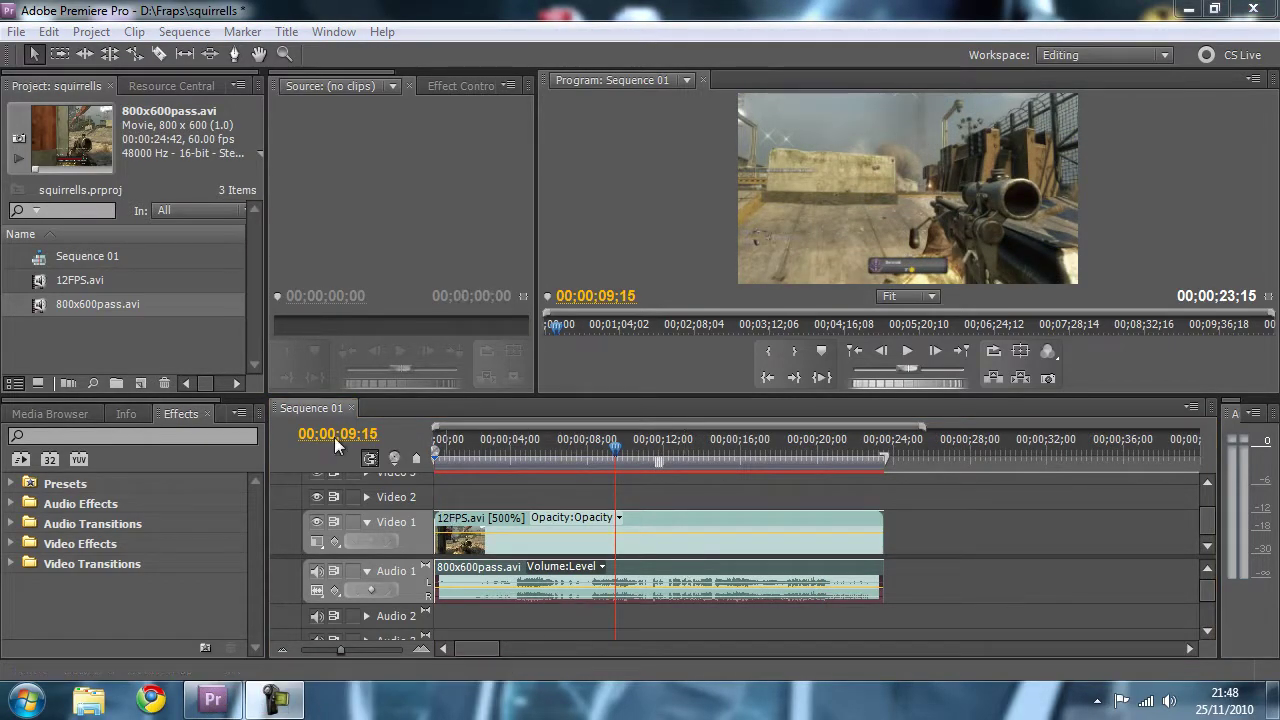
# Step: Open H.264 Export Settings for Sequence 01 with the Black Ops preset
pyautogui.click(16, 31)
pyautogui.moveTo(176, 463)
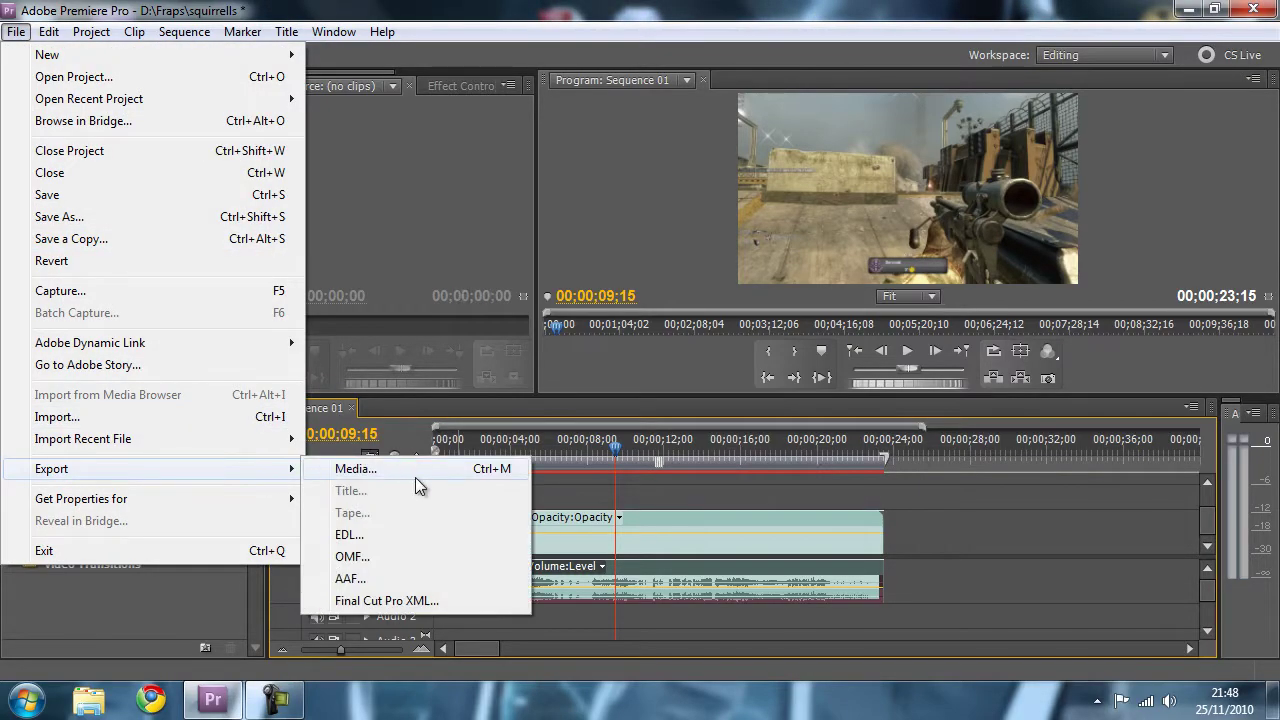
pyautogui.click(418, 479)
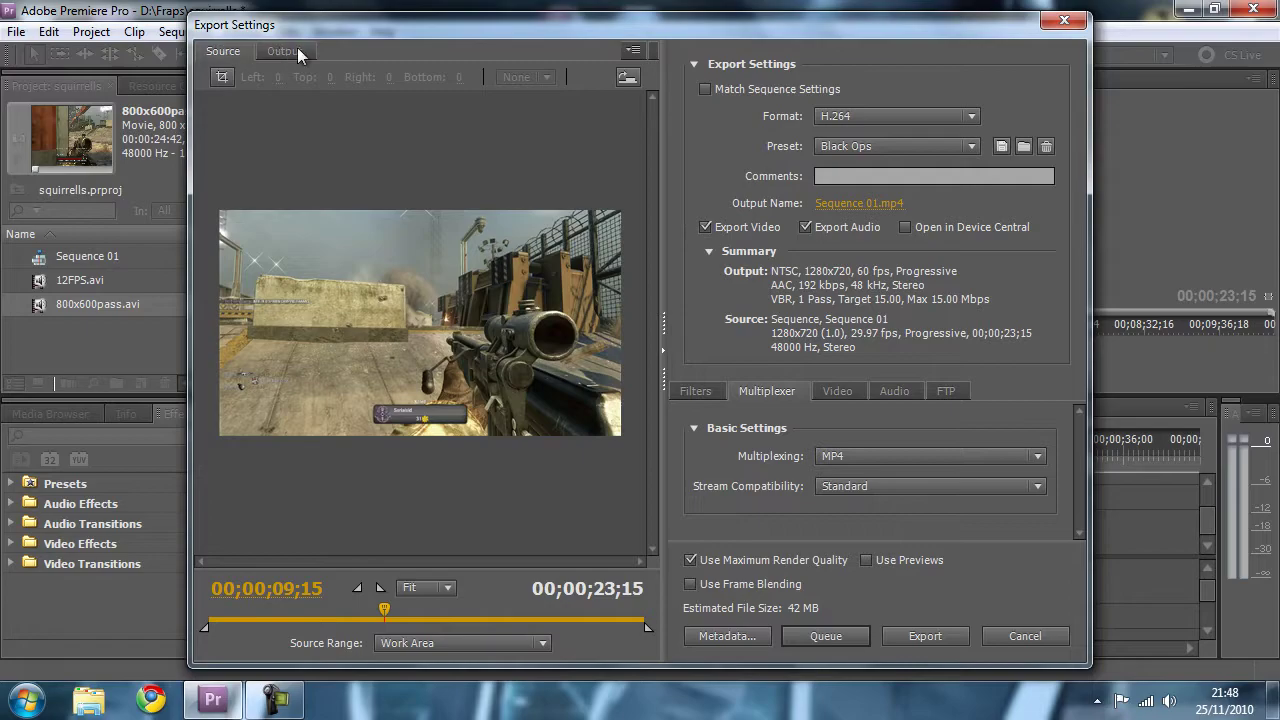
pyautogui.click(289, 52)
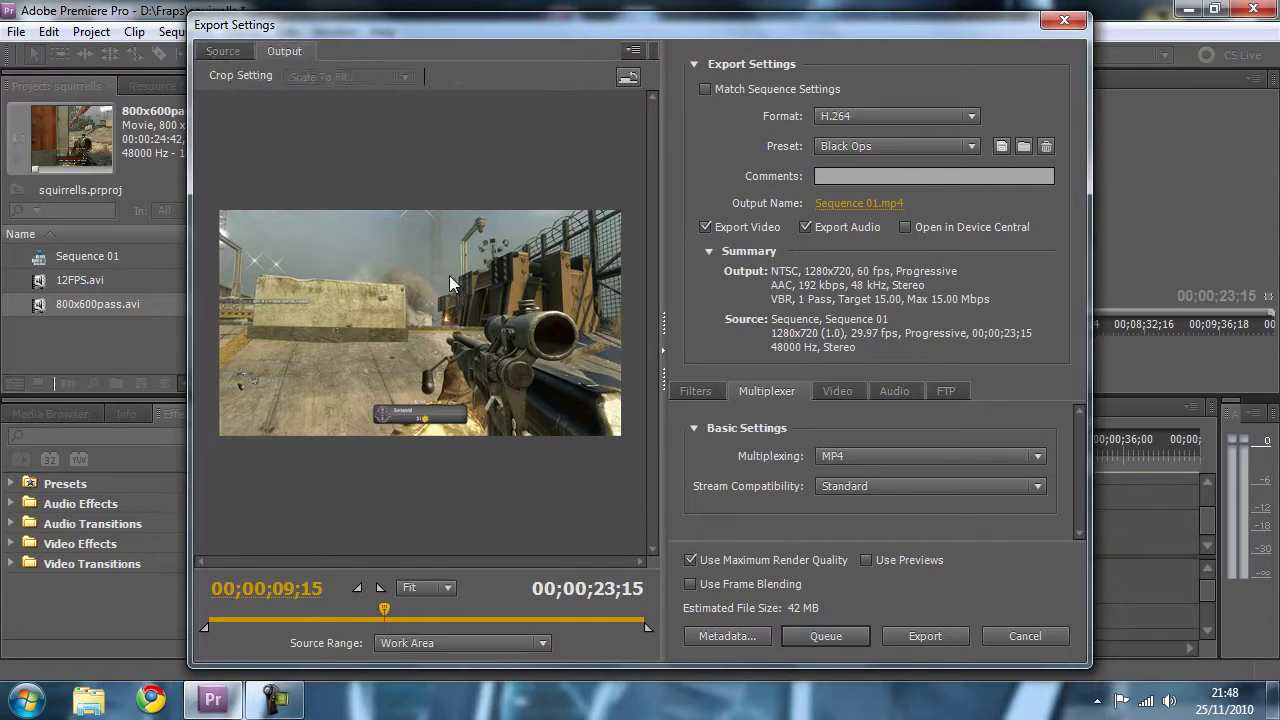
pyautogui.click(228, 54)
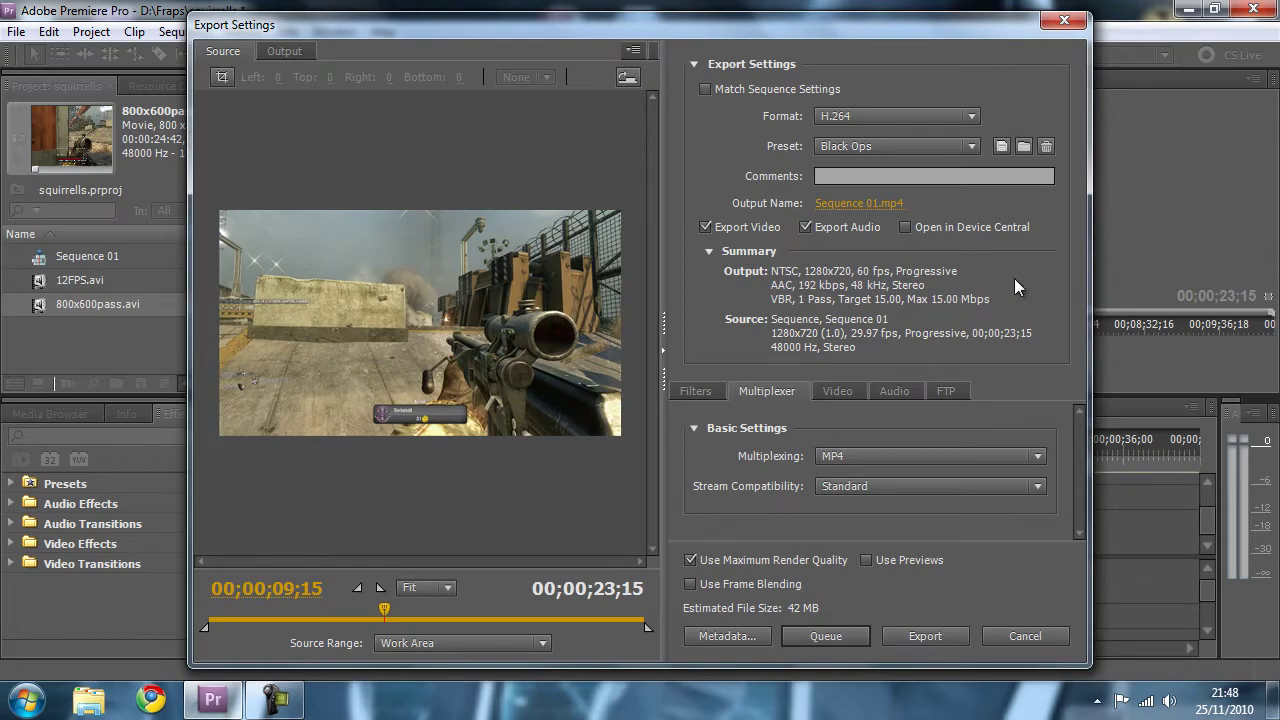
# Step: Set the export out point to cover the full 23;15 sequence
pyautogui.click(381, 591)
pyautogui.moveTo(388, 610); pyautogui.dragTo(627, 610)
pyautogui.moveTo(388, 630)
pyautogui.mouseDown()
pyautogui.moveTo(678, 626)
pyautogui.moveTo(389, 612)
pyautogui.moveTo(645, 612)
pyautogui.moveTo(608, 612)
pyautogui.mouseUp()
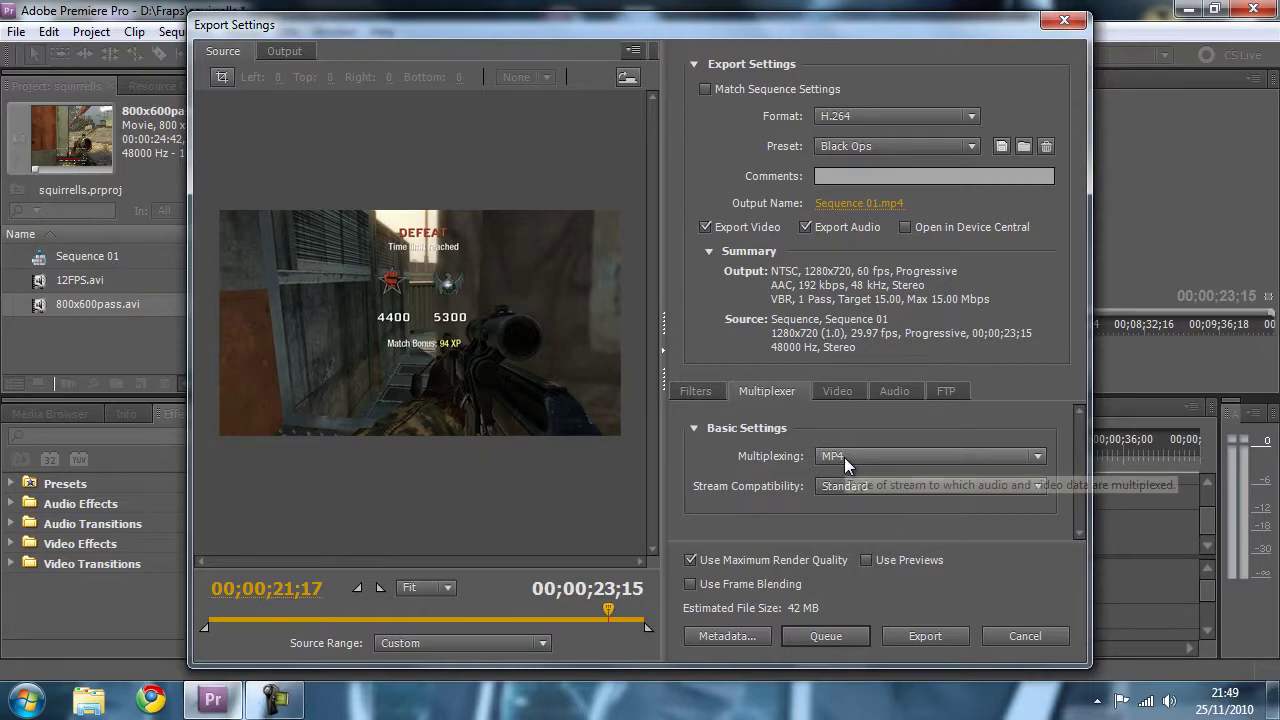
# Step: Confirm the 1280×720, 60 fps video settings and export Sequence 01.mp4
pyautogui.click(827, 390)
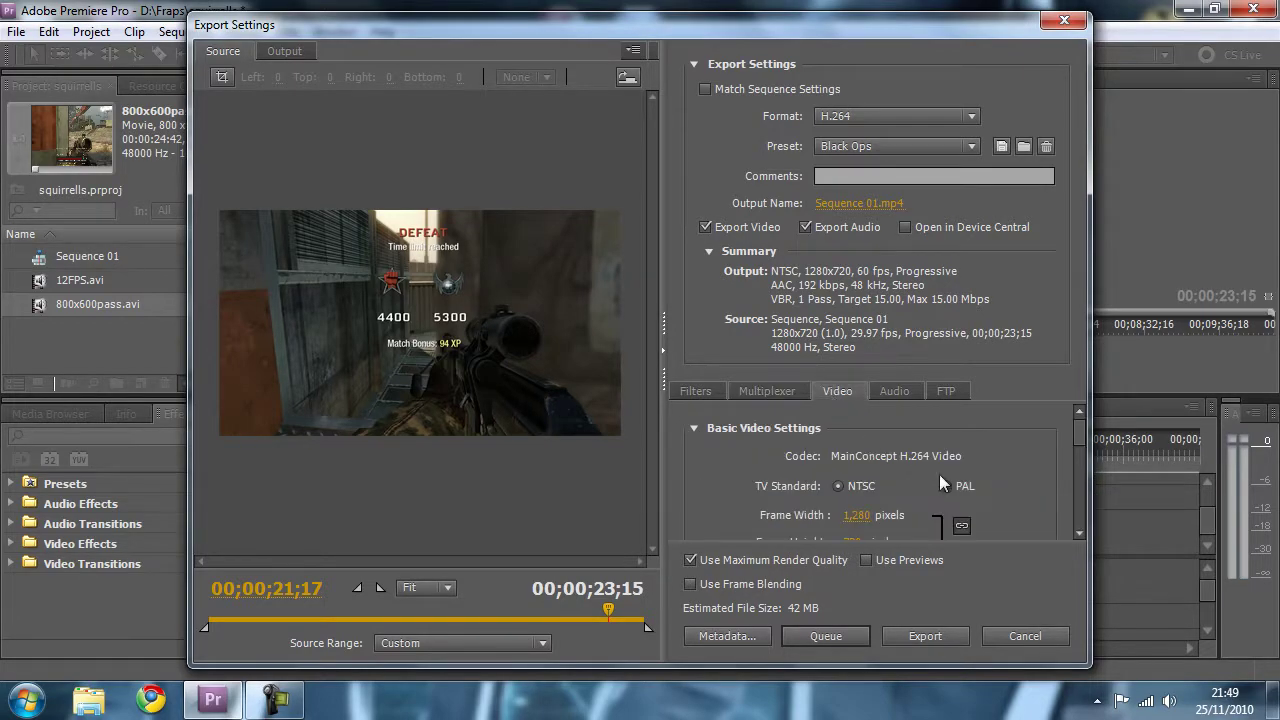
pyautogui.scroll(-1, 1079, 443)
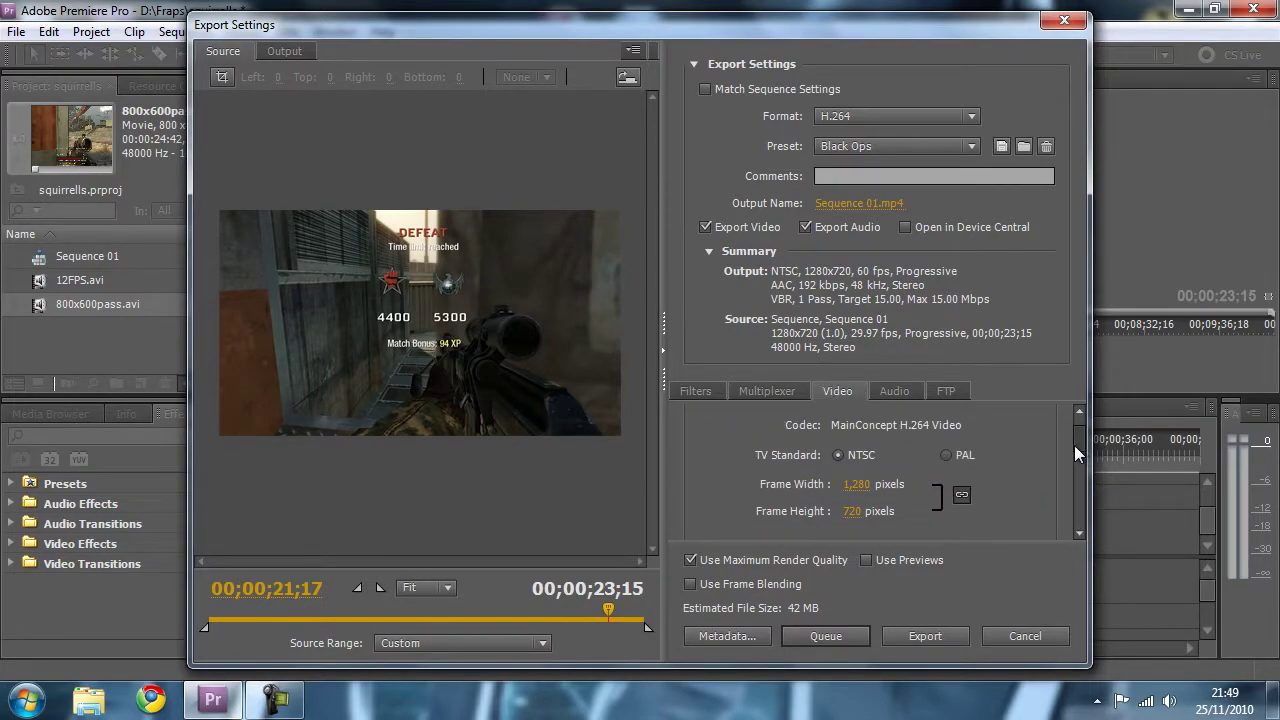
pyautogui.moveTo(1074, 445); pyautogui.dragTo(1073, 453)
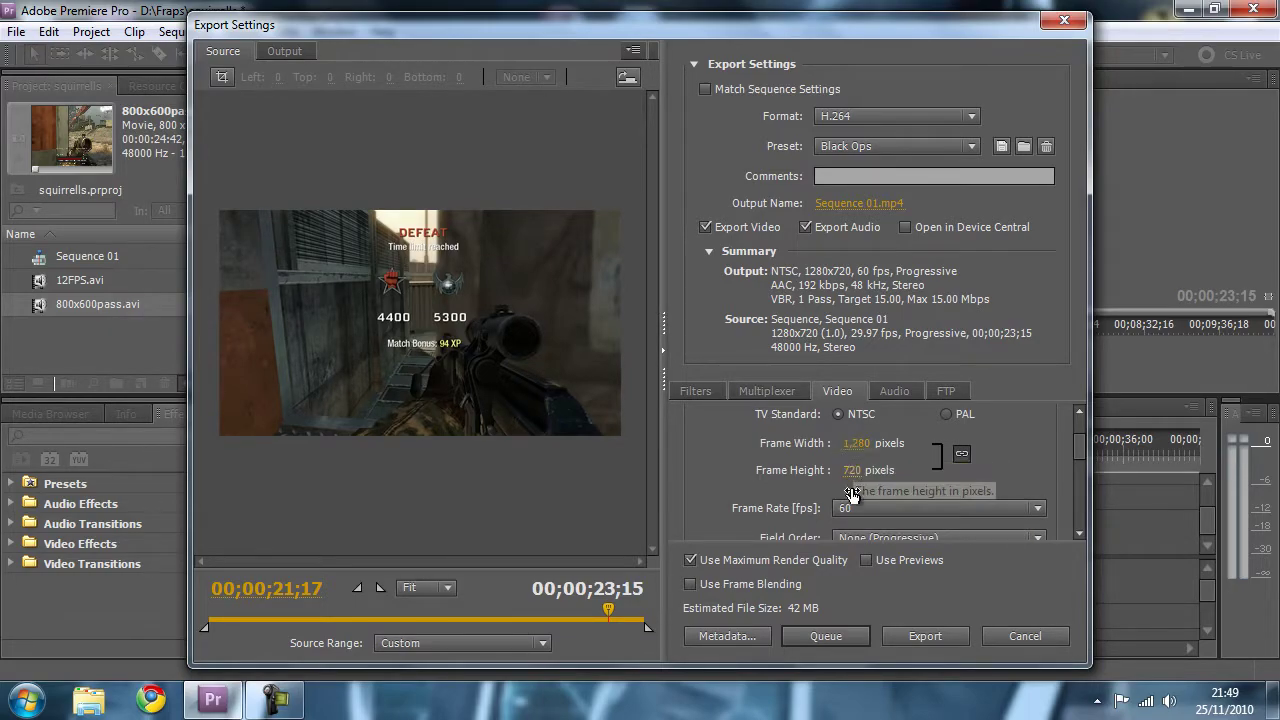
pyautogui.moveTo(1079, 443); pyautogui.dragTo(1075, 496)
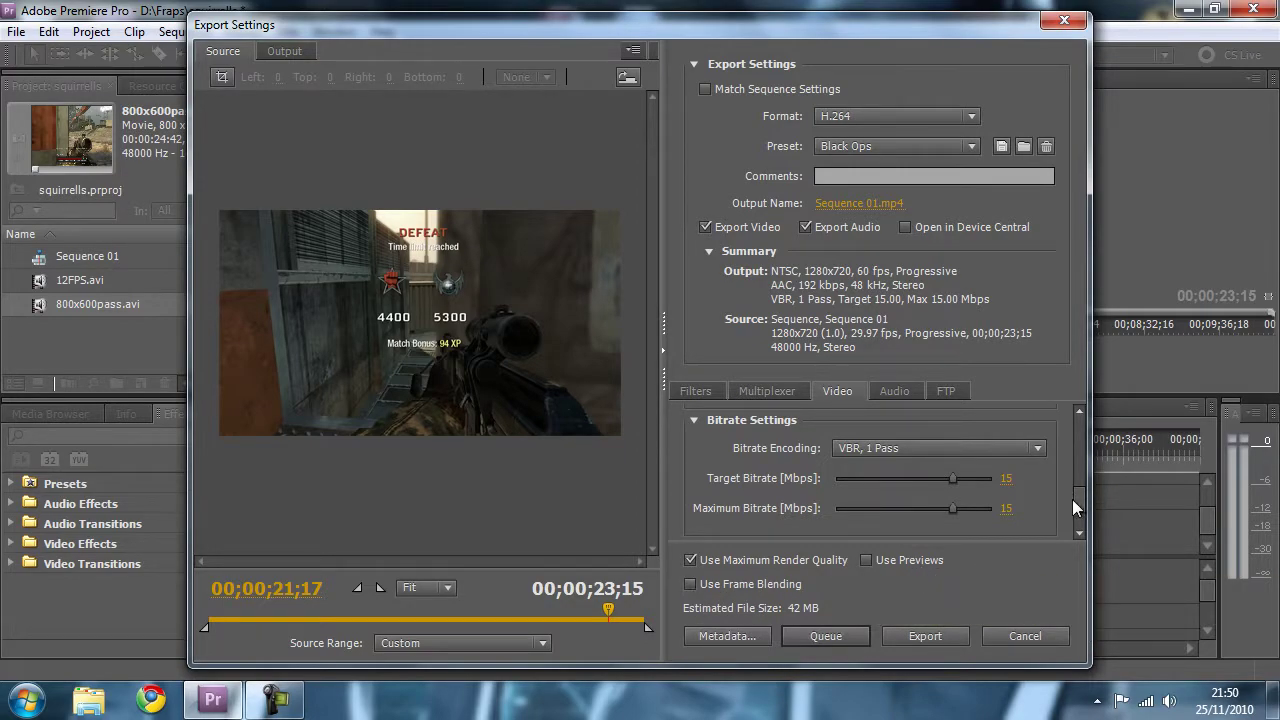
pyautogui.moveTo(1080, 502)
pyautogui.mouseDown()
pyautogui.moveTo(1078, 448)
pyautogui.moveTo(1071, 516)
pyautogui.mouseUp()
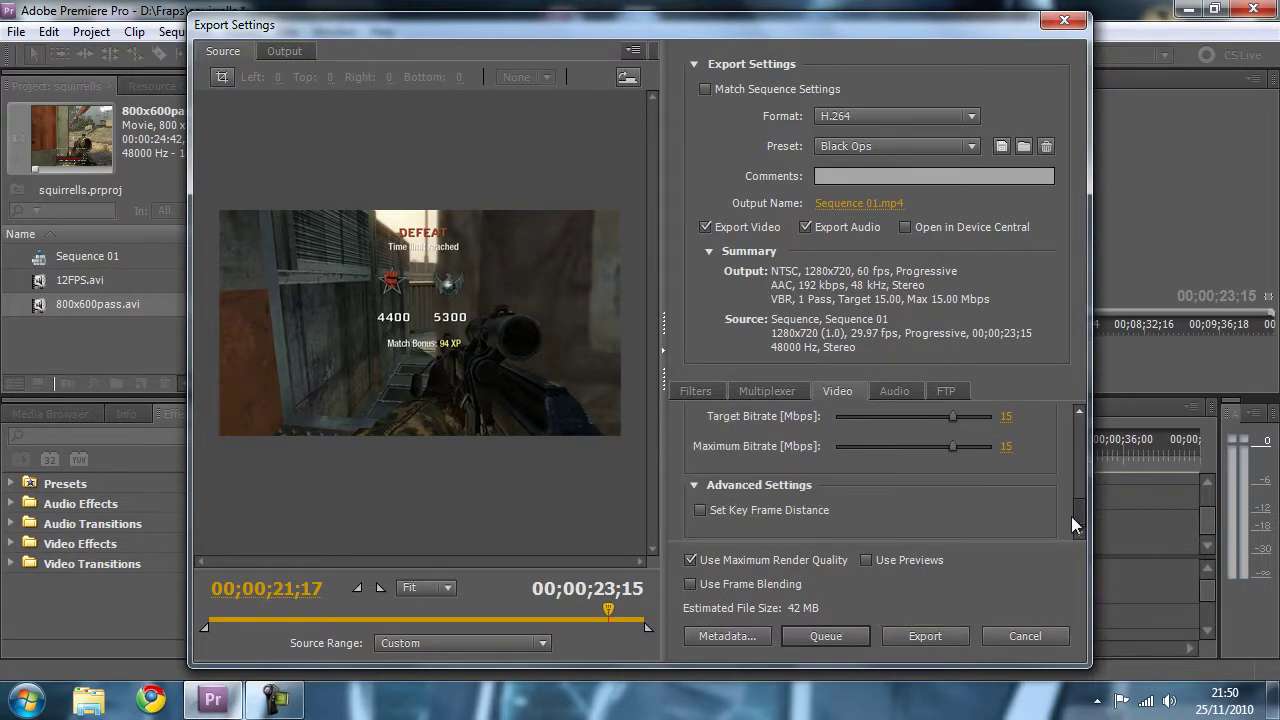
pyautogui.click(928, 634)
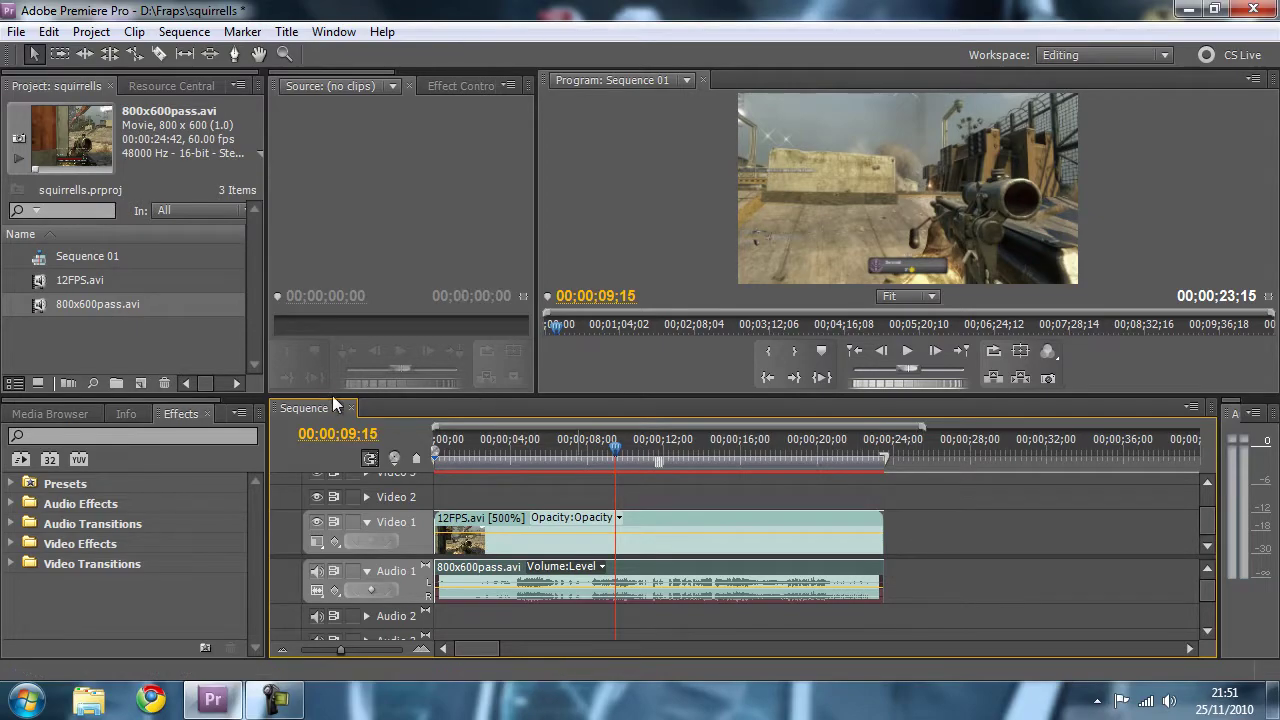
# Step: Save the squirrels project and exit Premiere Pro
pyautogui.click(16, 31)
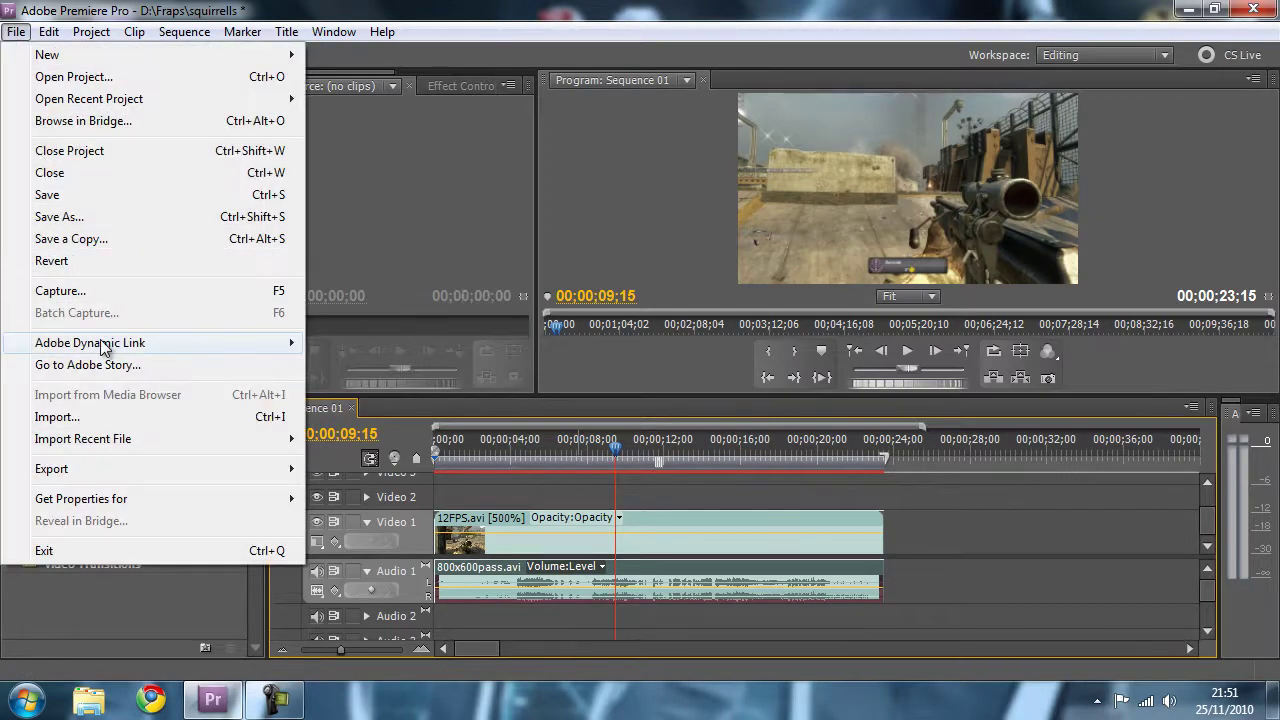
pyautogui.click(50, 195)
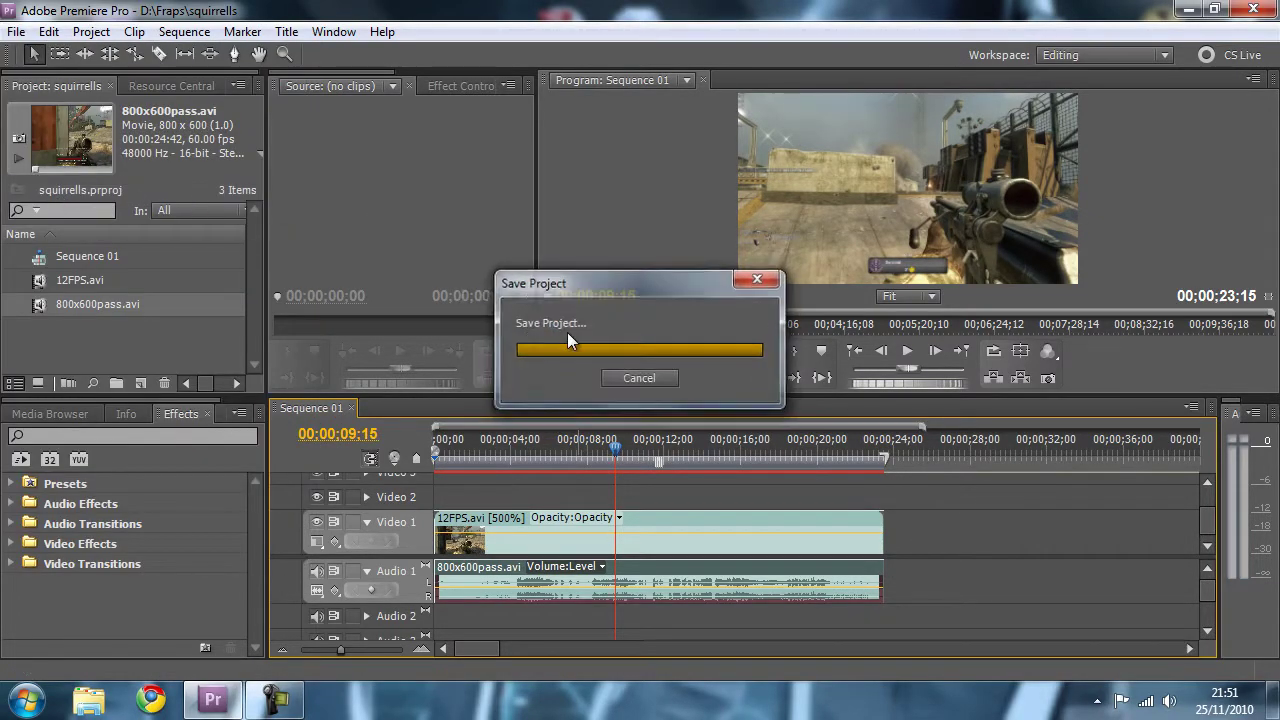
pyautogui.click(1250, 10)
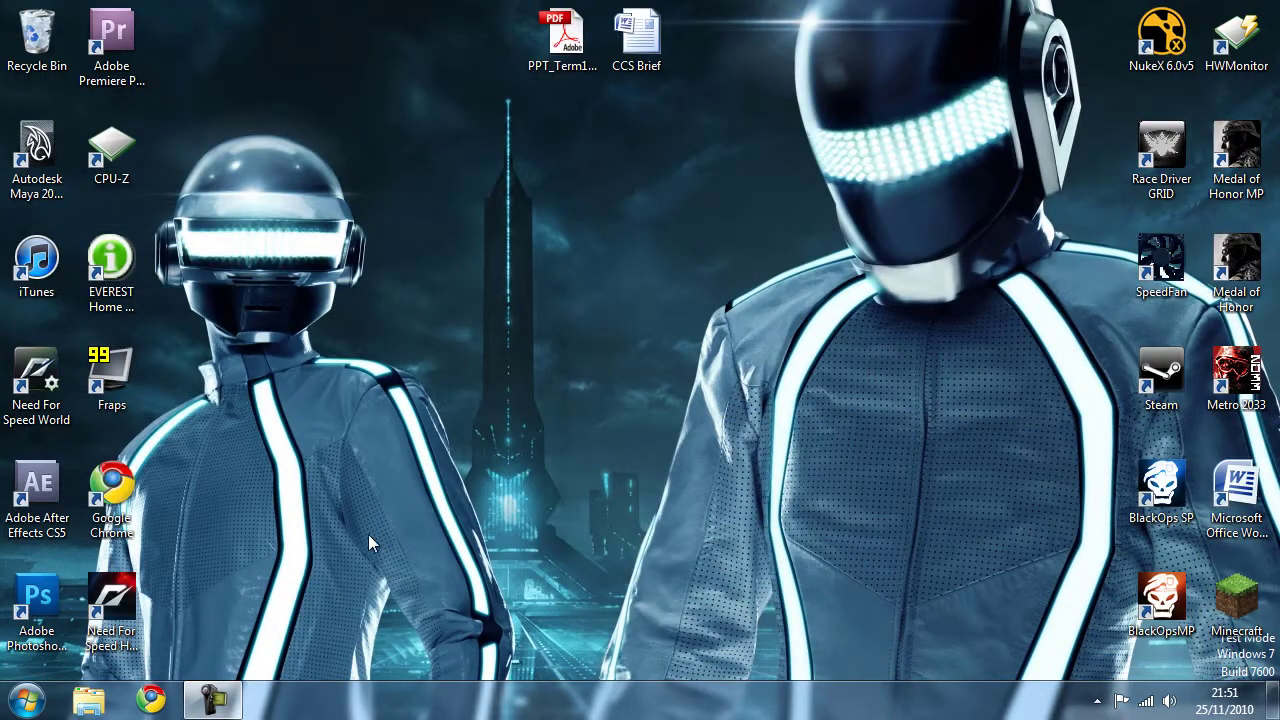
# Step: Browse in Explorer to Documents > Adobe > Premiere Pro > 5.0 and select the exported Sequence 01 MP4
pyautogui.click(88, 700)
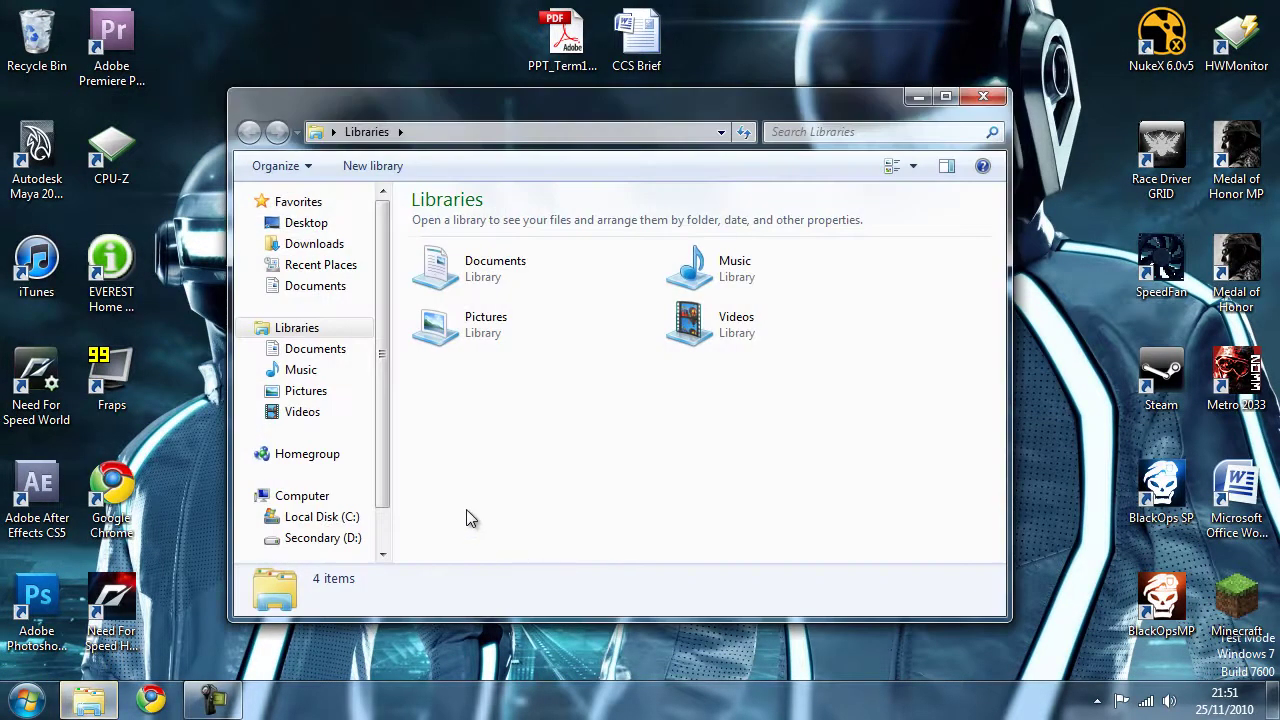
pyautogui.doubleClick(481, 262)
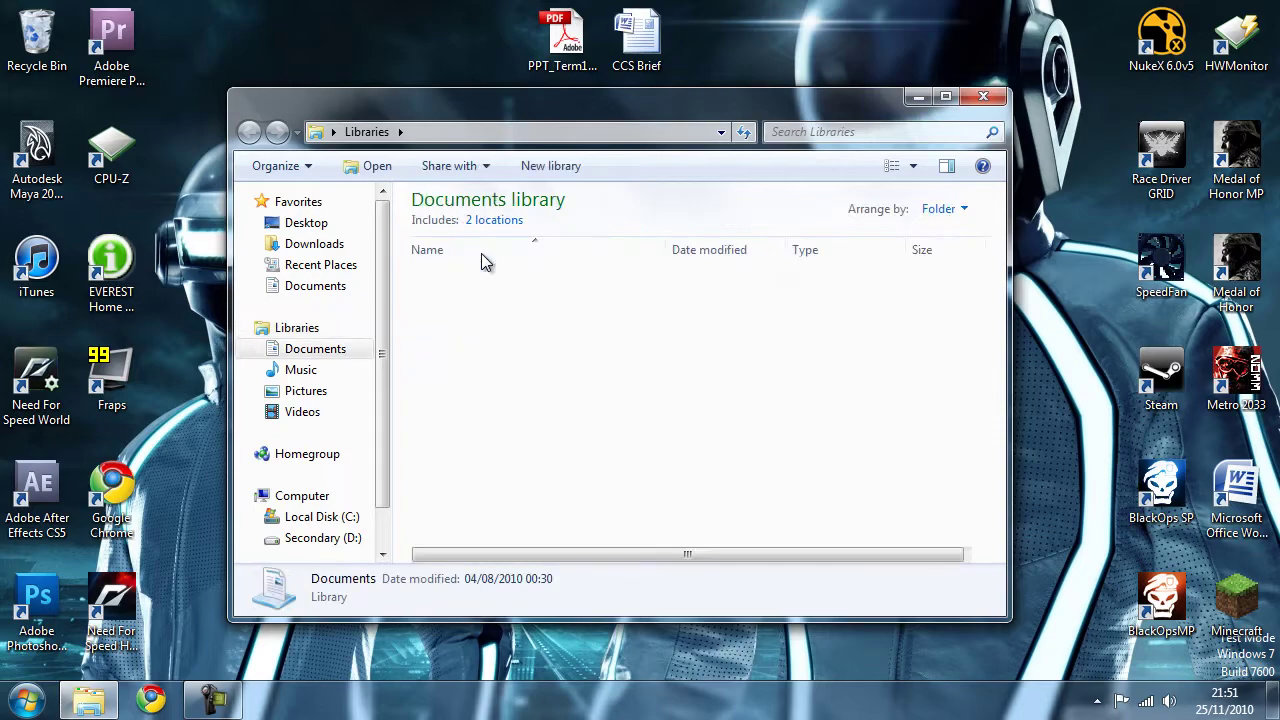
pyautogui.doubleClick(480, 342)
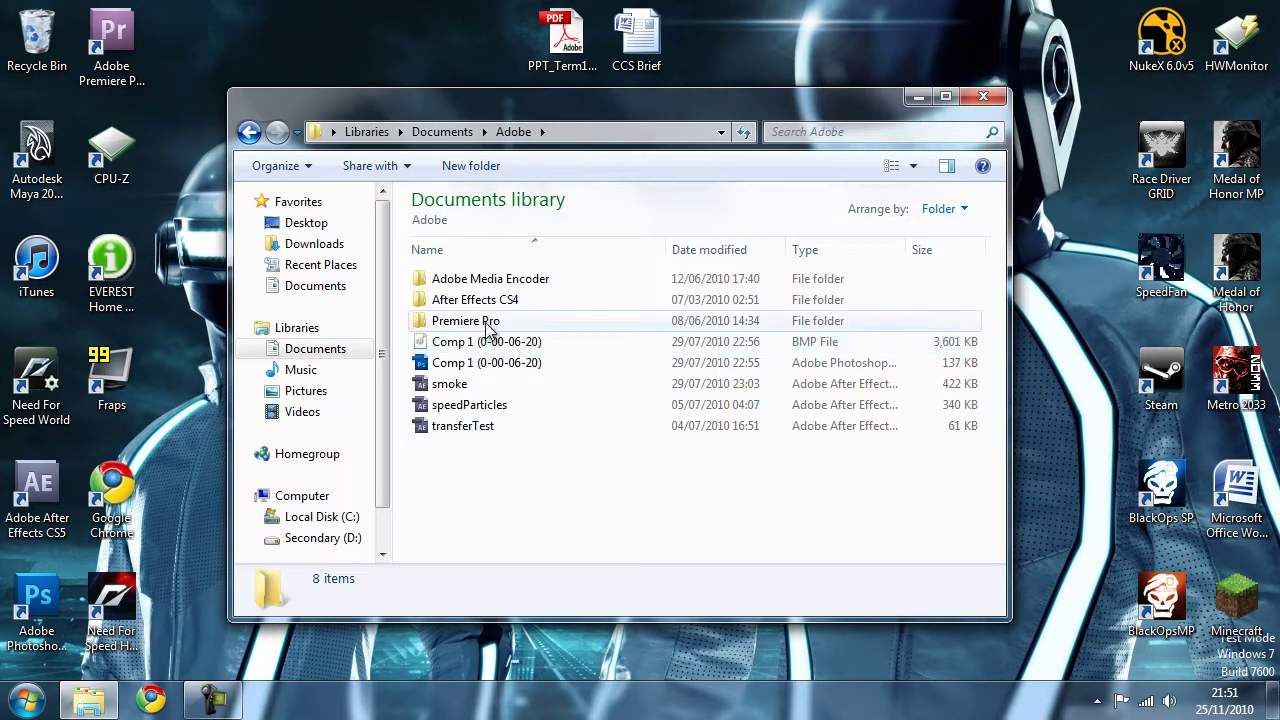
pyautogui.doubleClick(485, 320)
pyautogui.doubleClick(460, 300)
pyautogui.scroll(-4, 540, 360)
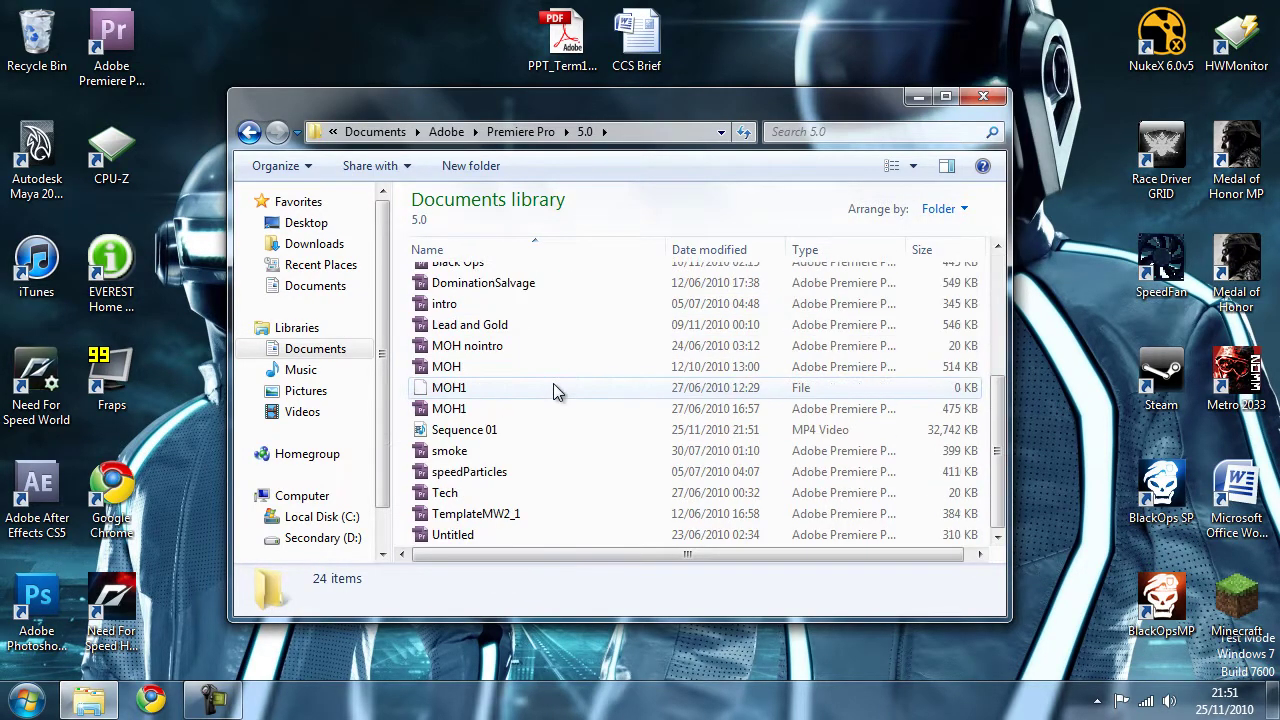
pyautogui.click(450, 437)
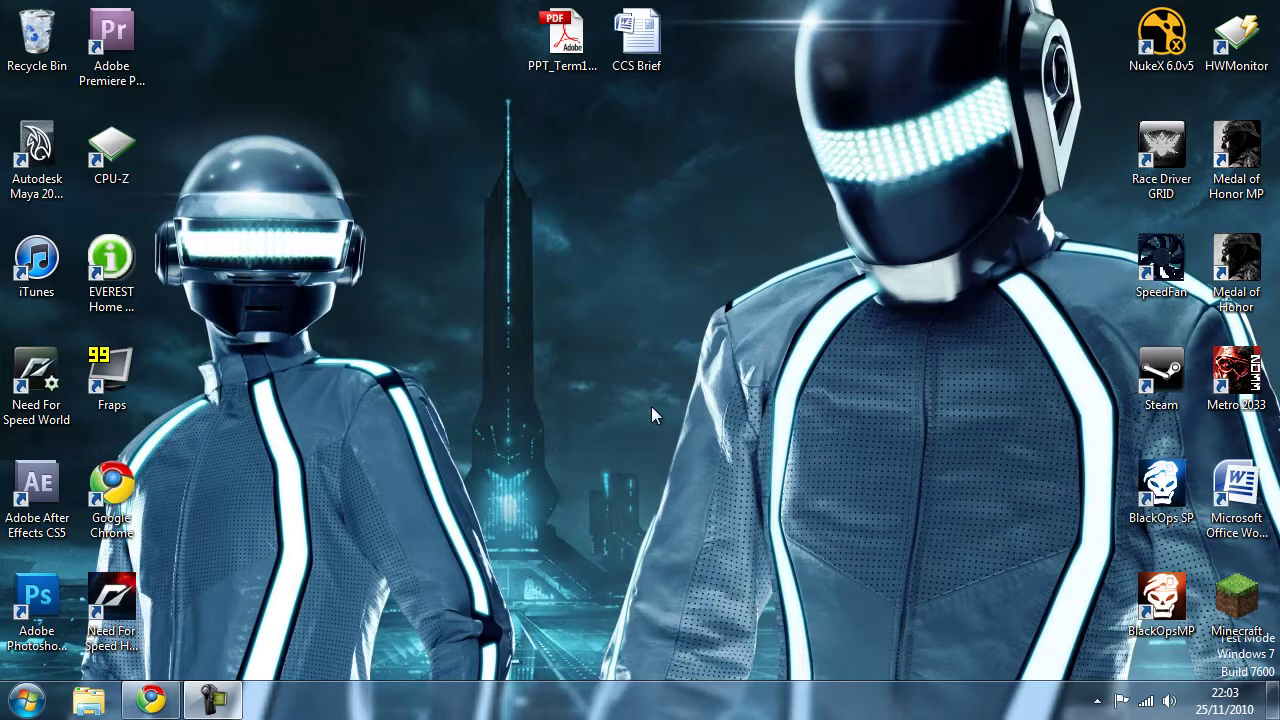
pyautogui.click(148, 704)
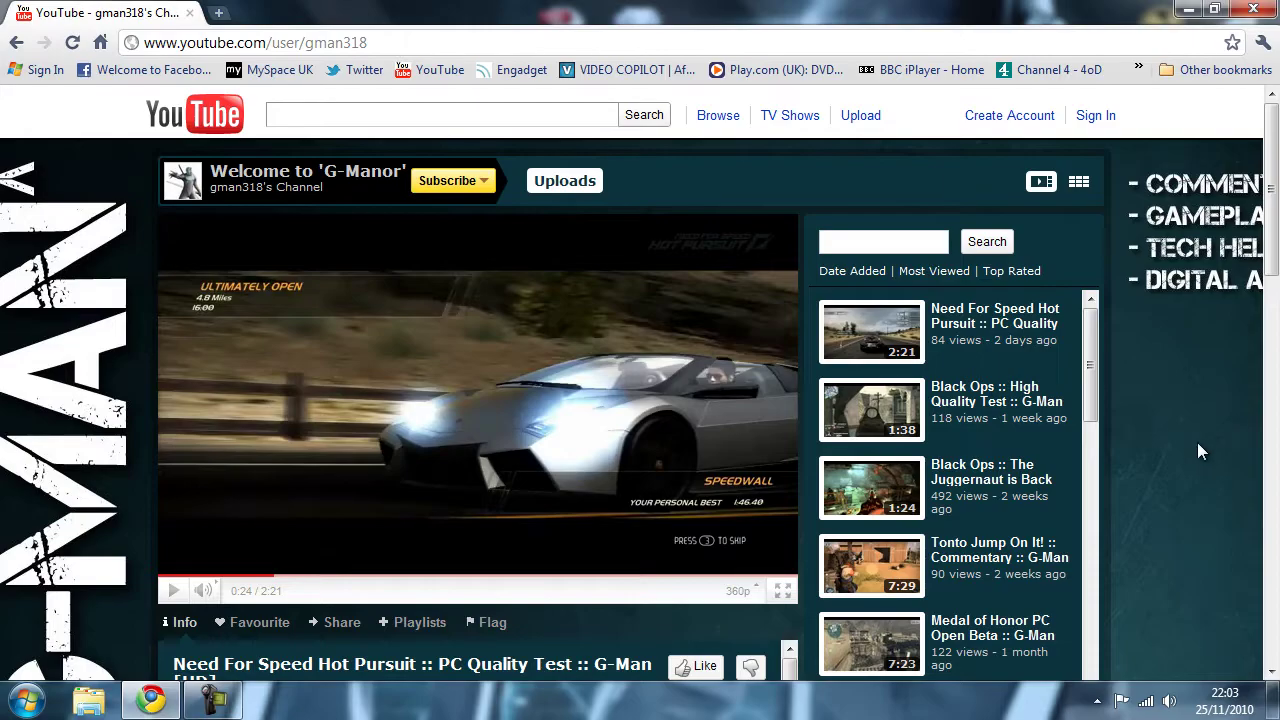
pyautogui.click(1188, 10)
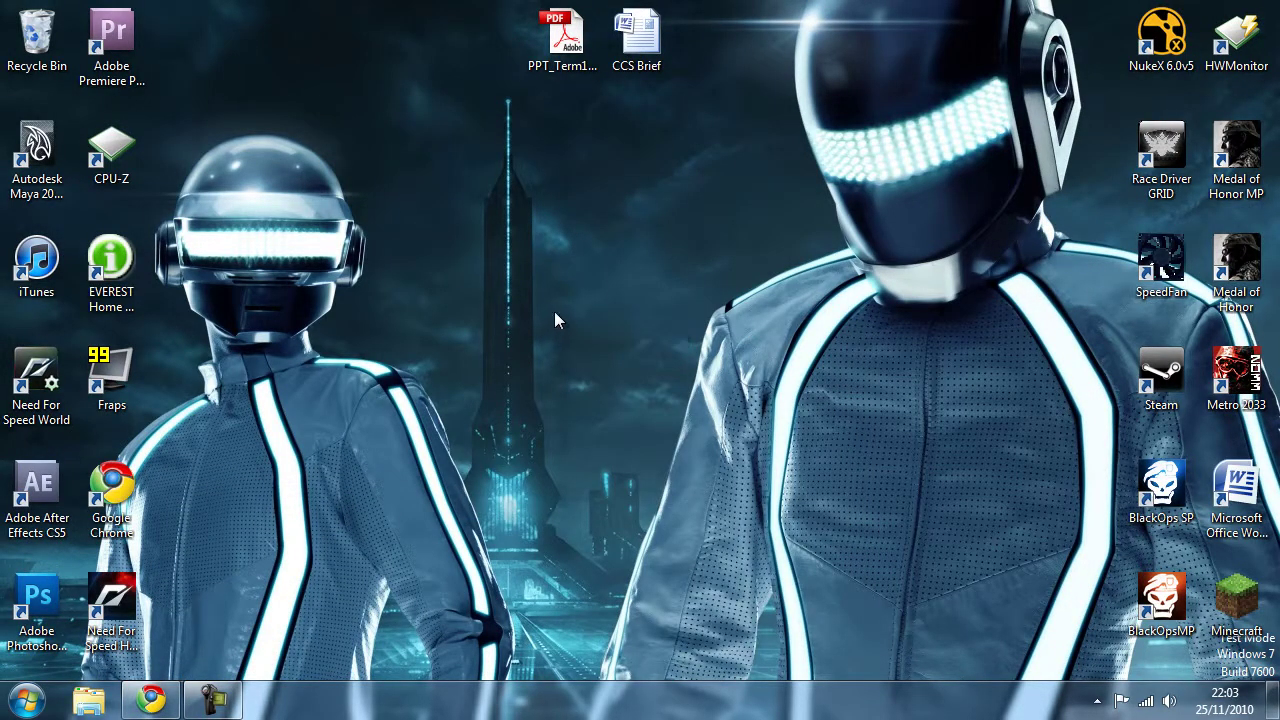